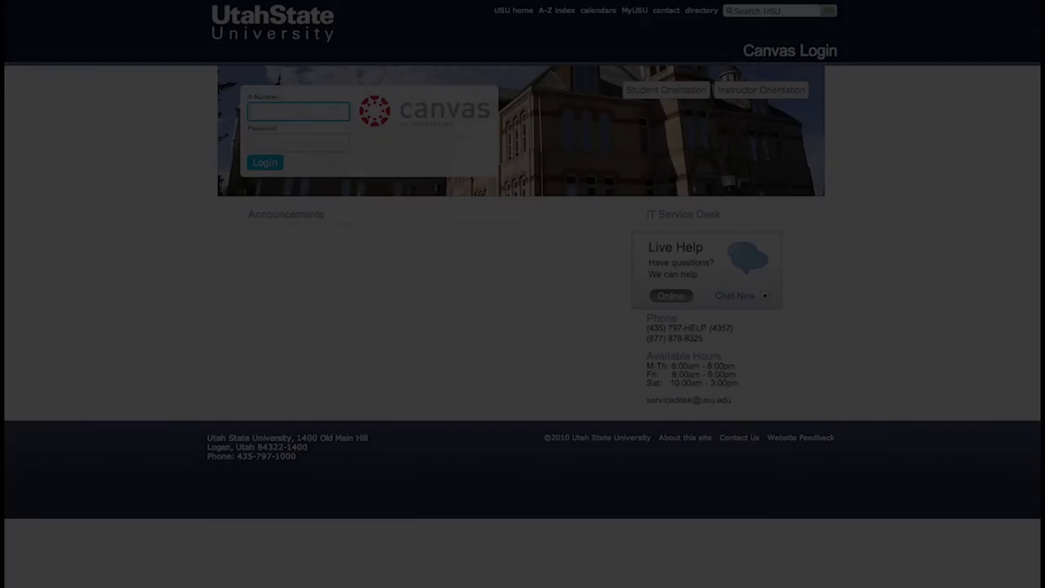
Enter the A-Number and the account password on the Canvas login page.
{"action": "key", "text": "Tab"}
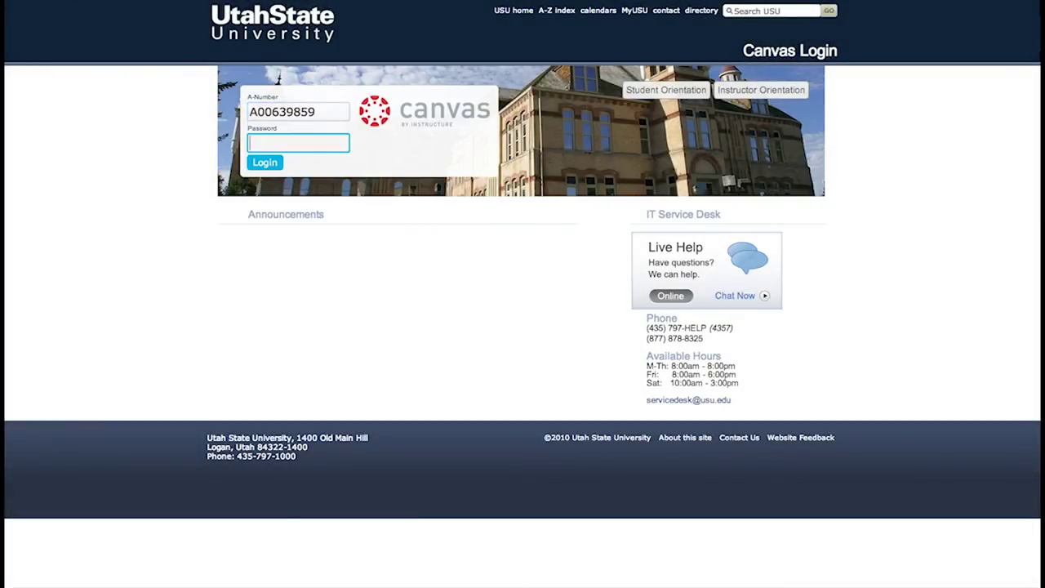
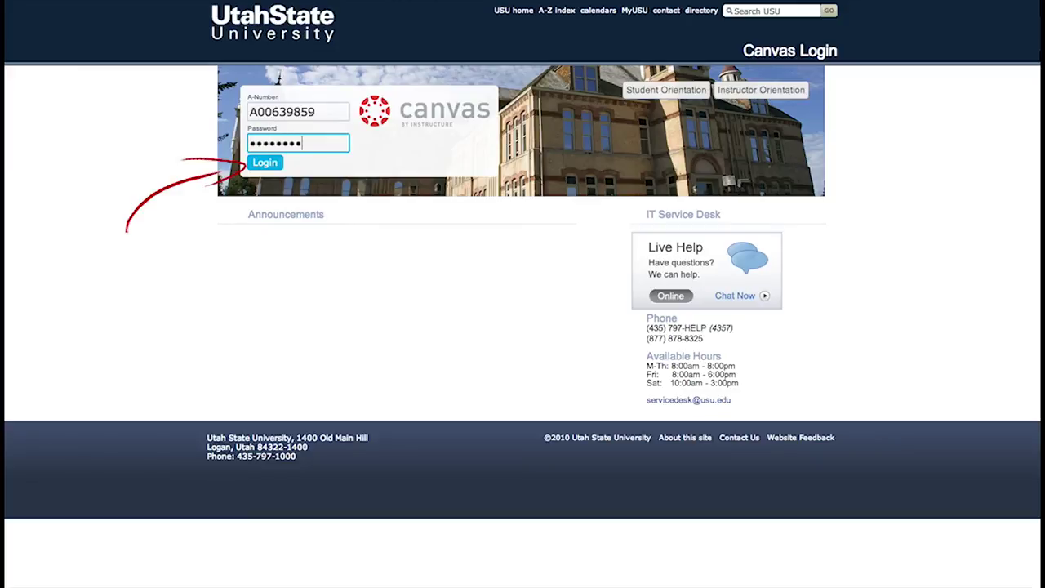
Log in, open the Teaching Portfolio Template course and start editing its home page.
{"action": "key", "text": "Return"}
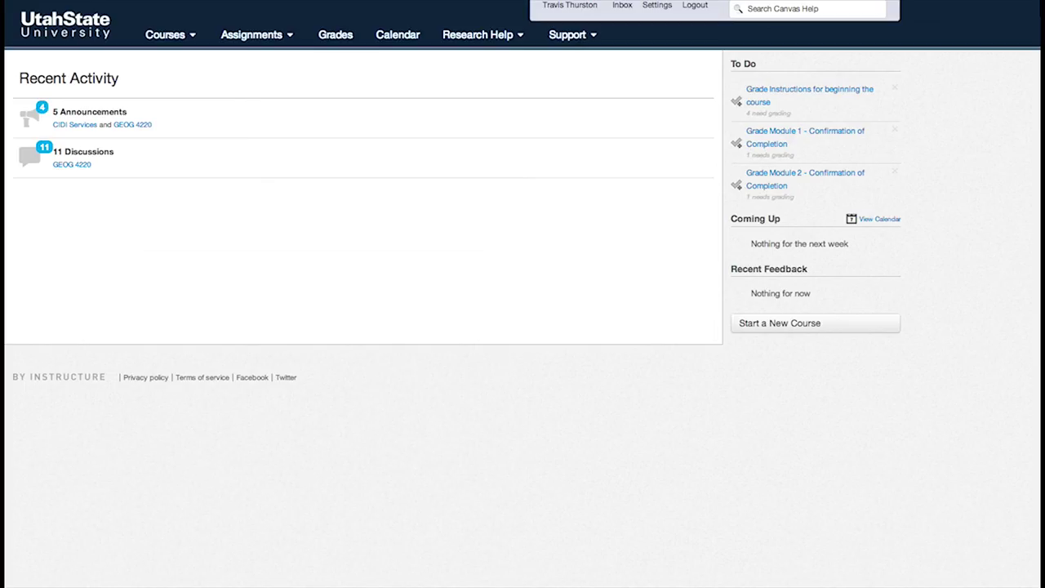
{"action": "left_click", "coordinate": [155, 36]}
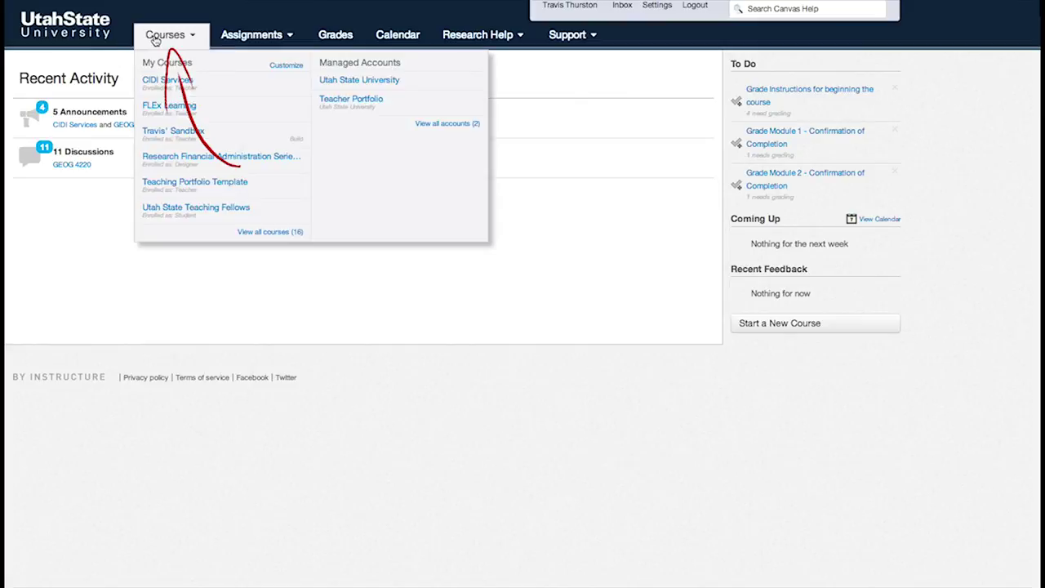
{"action": "left_click", "coordinate": [166, 186]}
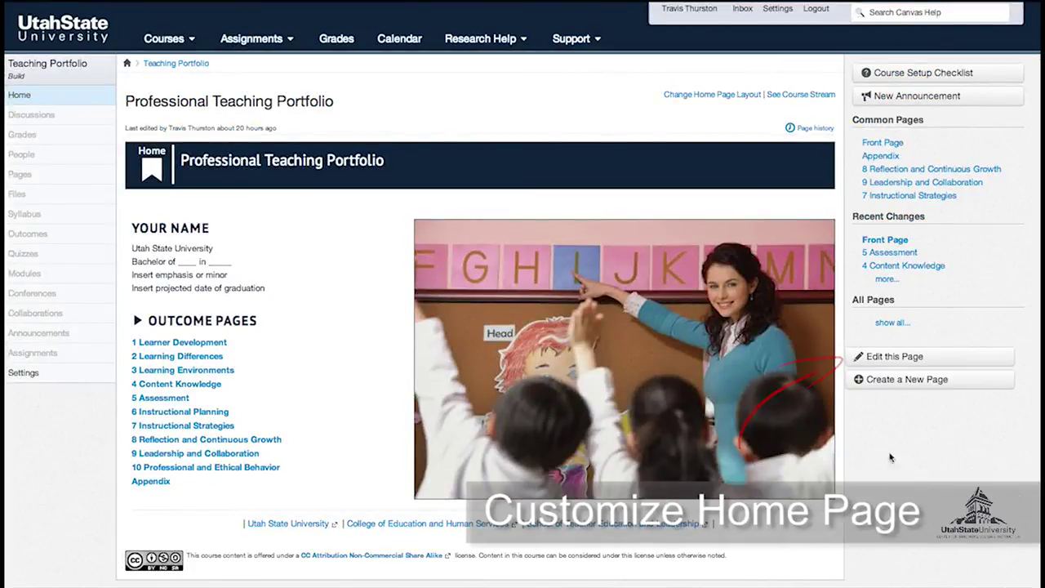
{"action": "left_click", "coordinate": [888, 359]}
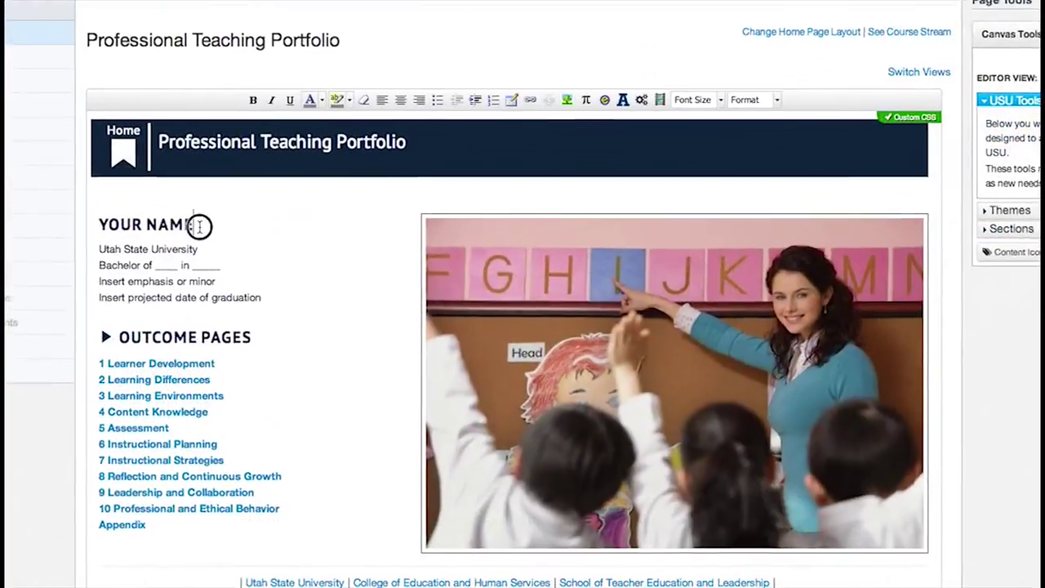
Replace the name placeholder with the teacher's full name and set the degree to Bachelor of Arts in History Teaching.
{"action": "triple_click", "coordinate": [199, 226]}
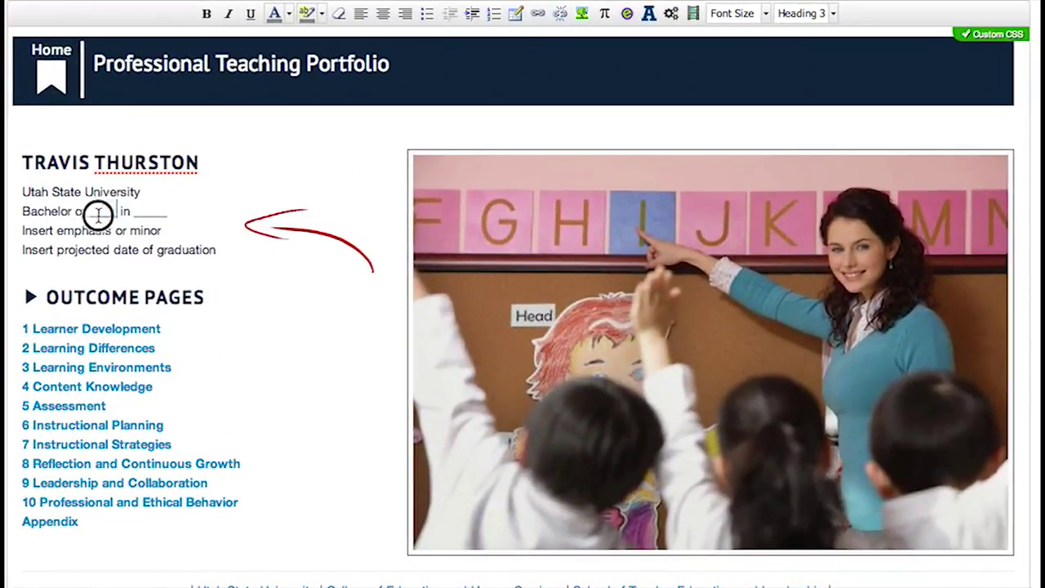
{"action": "double_click", "coordinate": [103, 211]}
{"action": "type", "text": "Arts"}
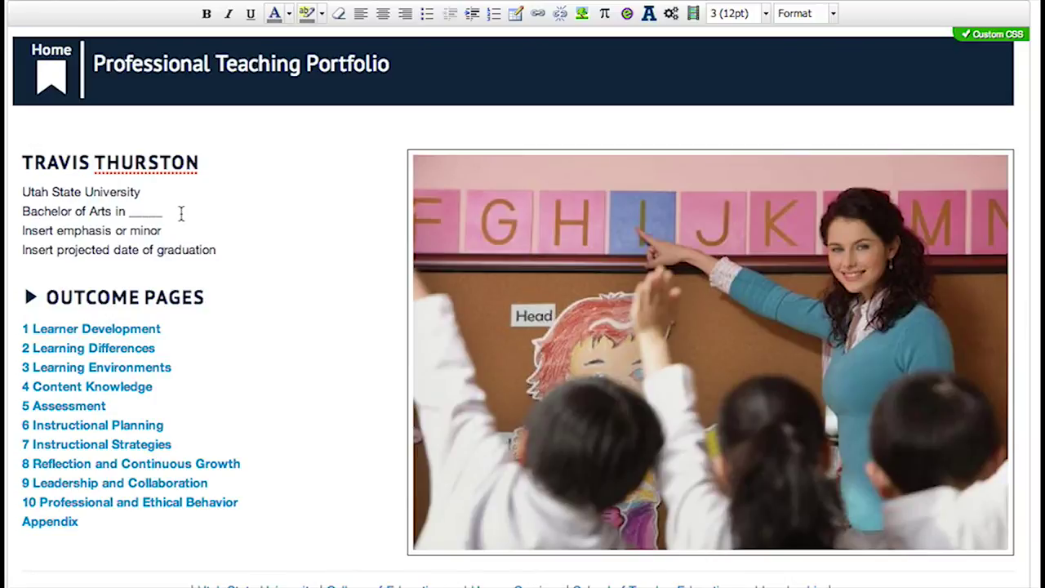
{"action": "left_click_drag", "start_coordinate": [163, 211], "coordinate": [126, 213]}
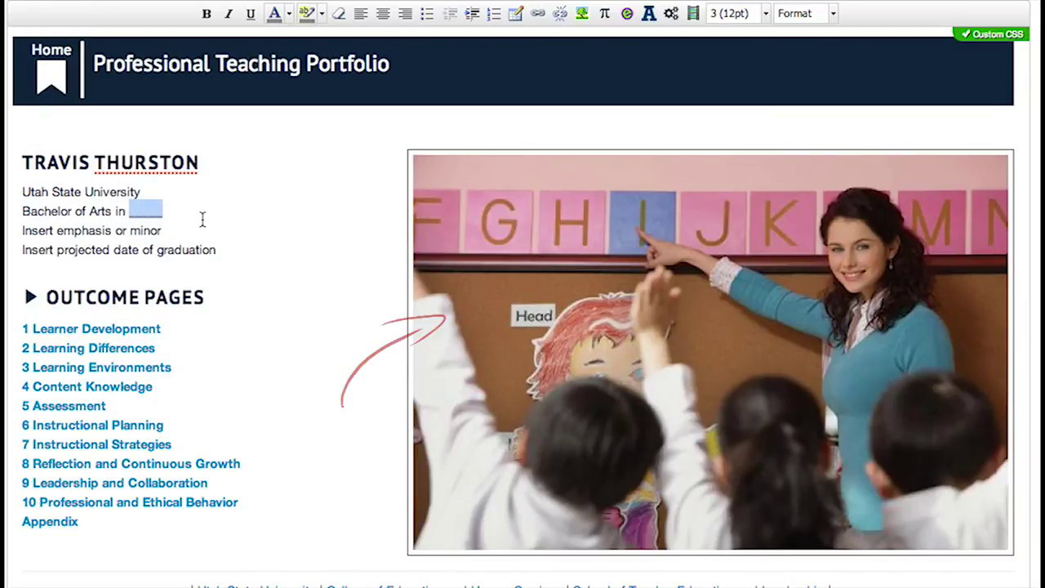
{"action": "type", "text": "History Teaching"}
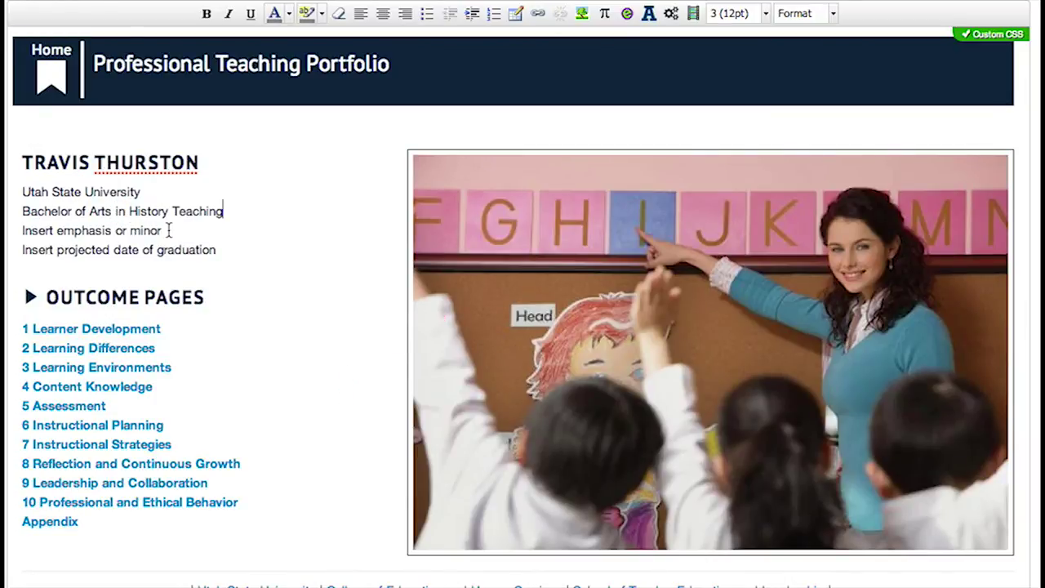
Fill in PE/Coaching Minor and the Spring 2014 graduation date.
{"action": "left_click_drag", "start_coordinate": [169, 229], "coordinate": [14, 226]}
{"action": "type", "text": "PE/Coaching Minor"}
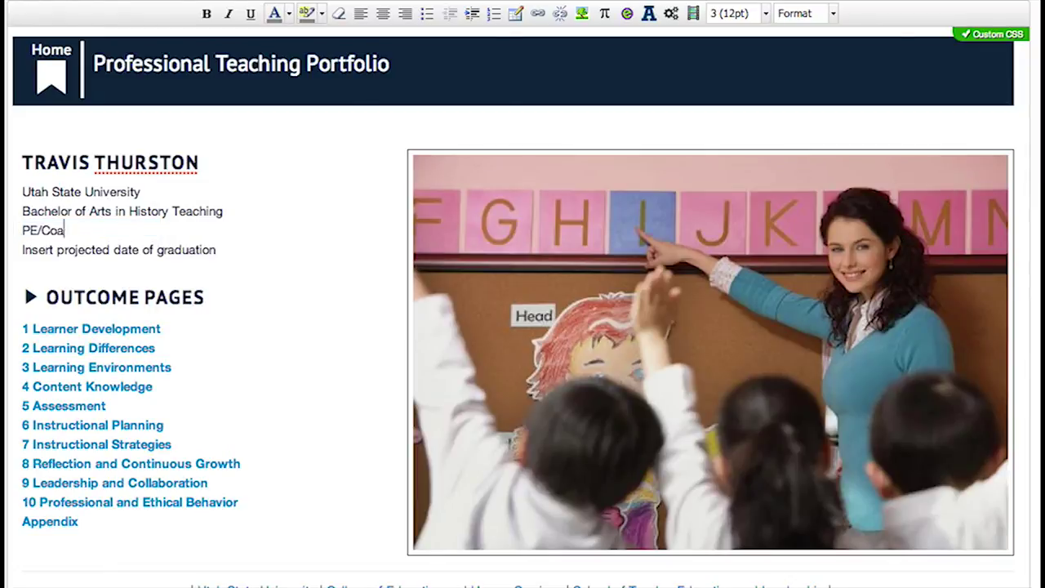
{"action": "left_click_drag", "start_coordinate": [219, 249], "coordinate": [34, 250]}
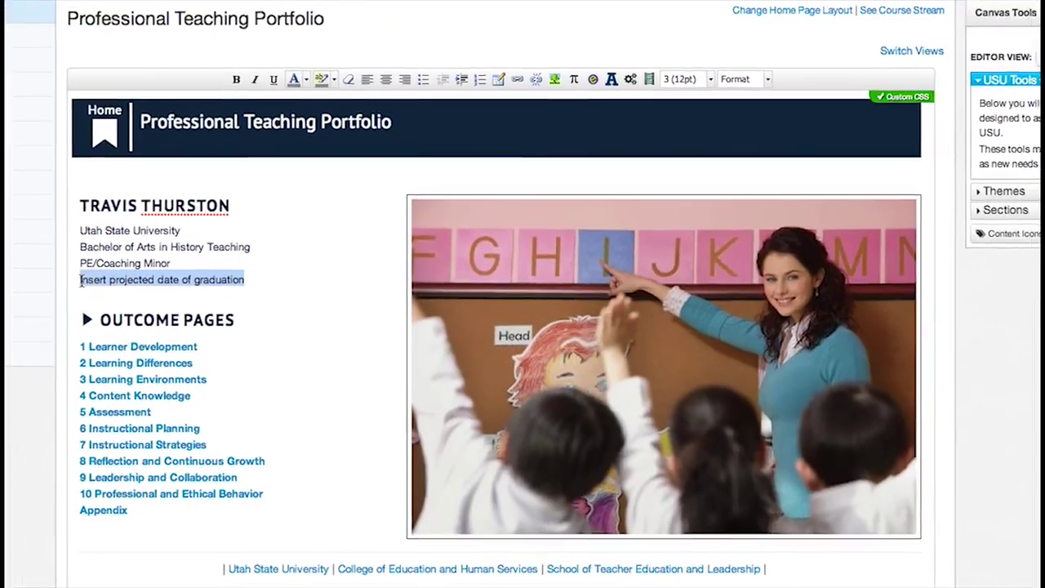
{"action": "type", "text": "Spring 2014"}
{"action": "left_click", "coordinate": [695, 355]}
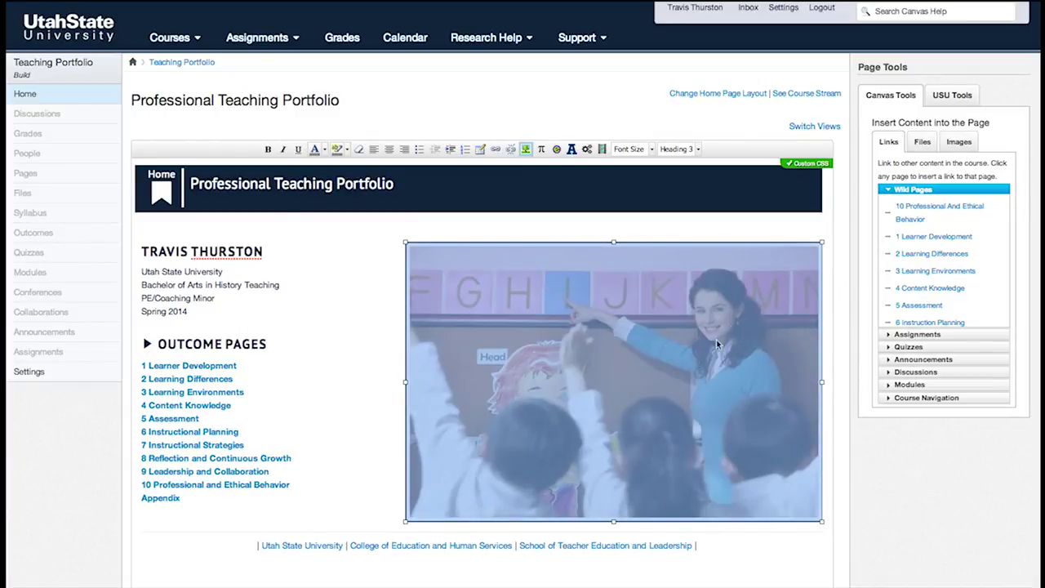
Browse the sidebar image options and delete the classroom picture.
{"action": "left_click", "coordinate": [958, 143]}
{"action": "left_click", "coordinate": [931, 191]}
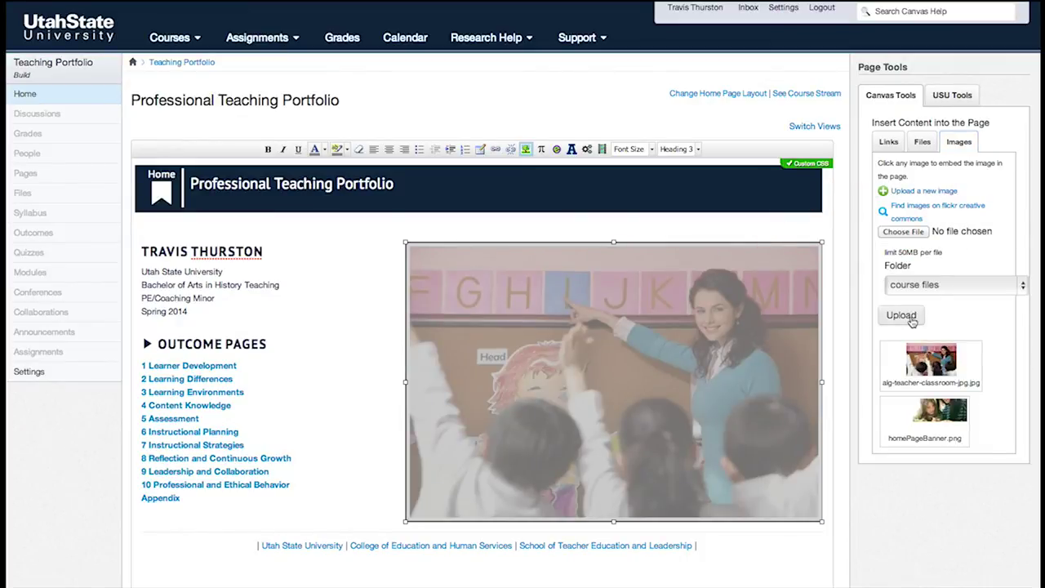
{"action": "left_click", "coordinate": [902, 232]}
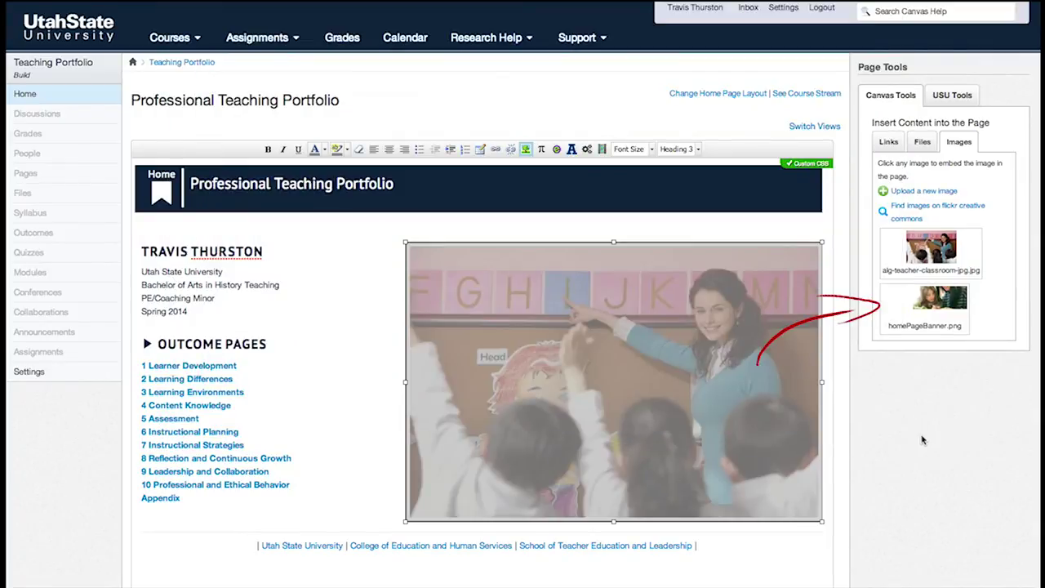
{"action": "key", "text": "Delete"}
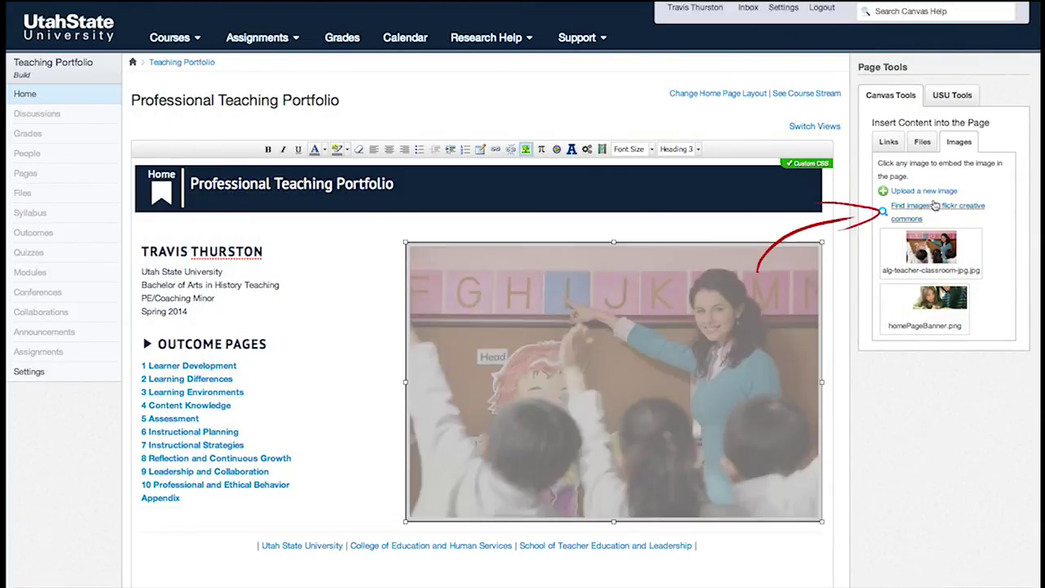
Insert a whiteboard photo from a Flickr search on the teacher's name and save the page.
{"action": "left_click", "coordinate": [933, 208]}
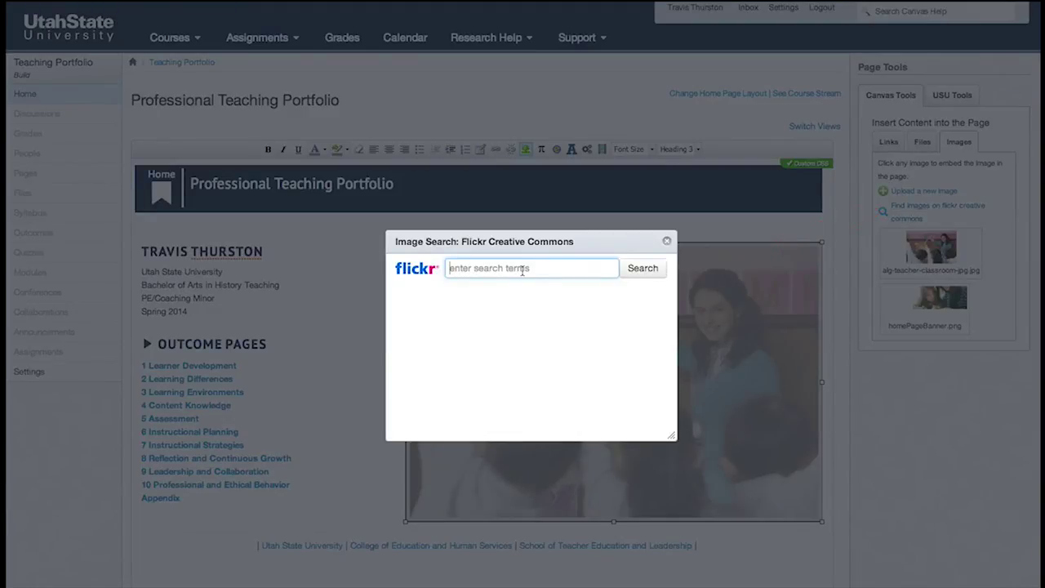
{"action": "type", "text": "travis teaching"}
{"action": "key", "text": "Return"}
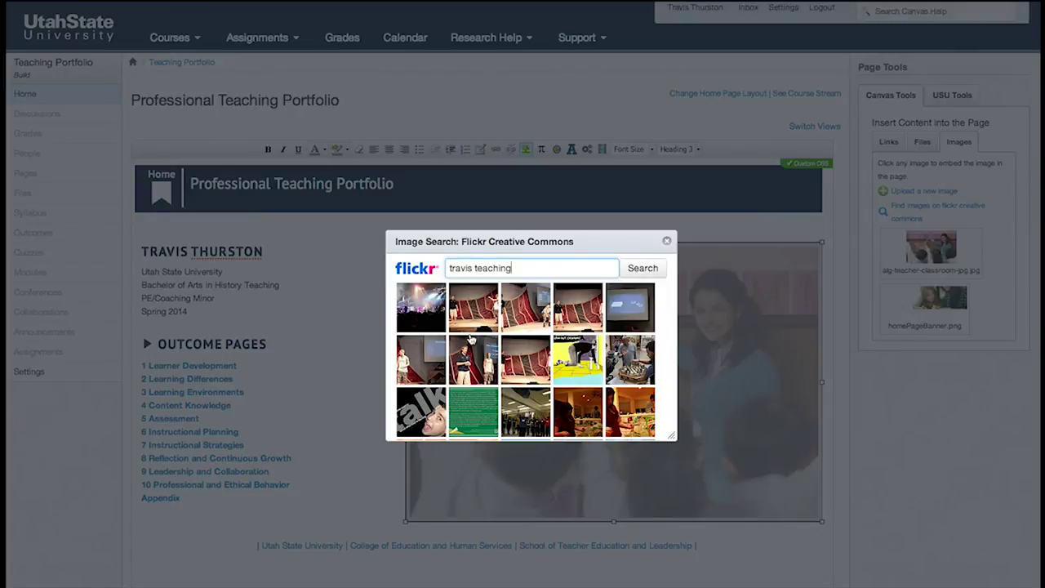
{"action": "scroll", "coordinate": [478, 339], "scroll_direction": "down", "scroll_amount": 3}
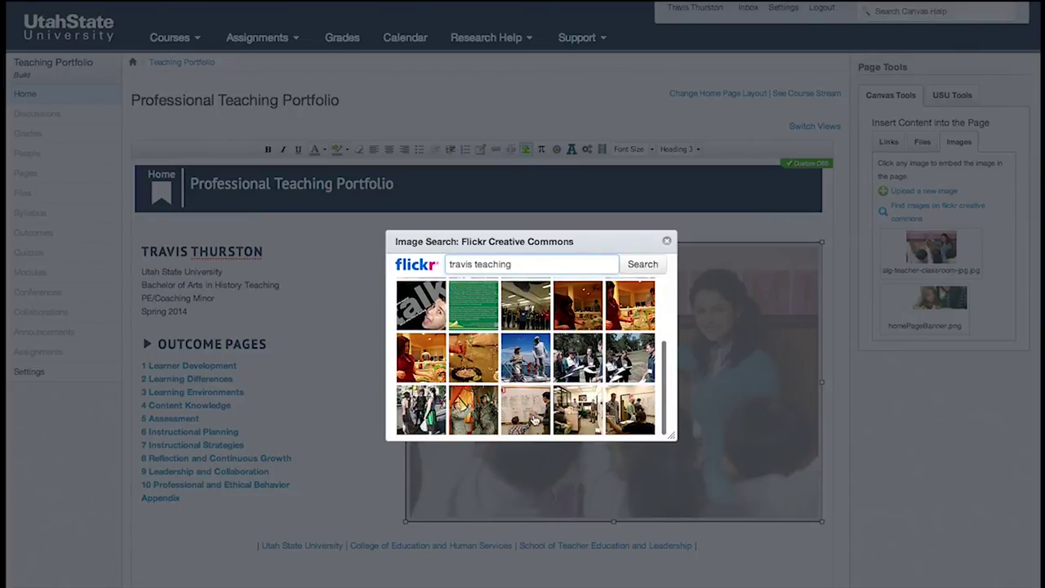
{"action": "left_click", "coordinate": [533, 418]}
{"action": "left_click", "coordinate": [815, 576]}
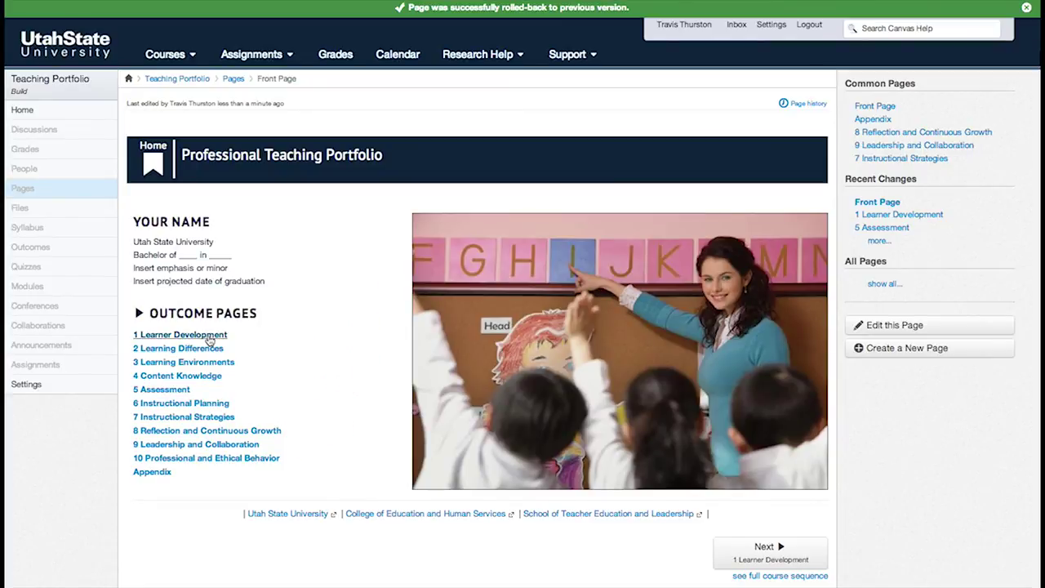
{"action": "left_click", "coordinate": [211, 341]}
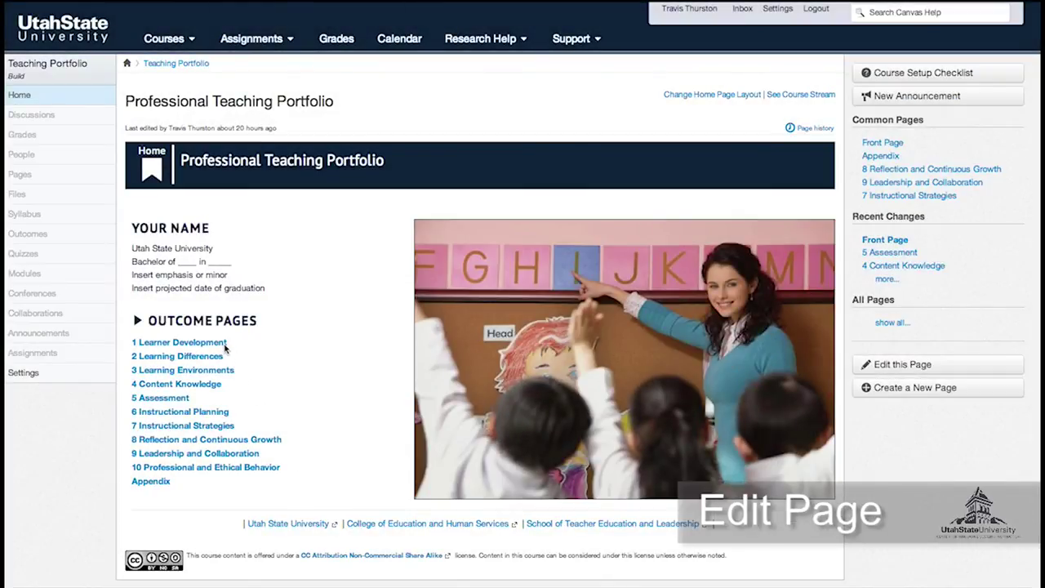
Open the 1 Learner Development page and switch it into edit mode.
{"action": "left_click", "coordinate": [224, 344]}
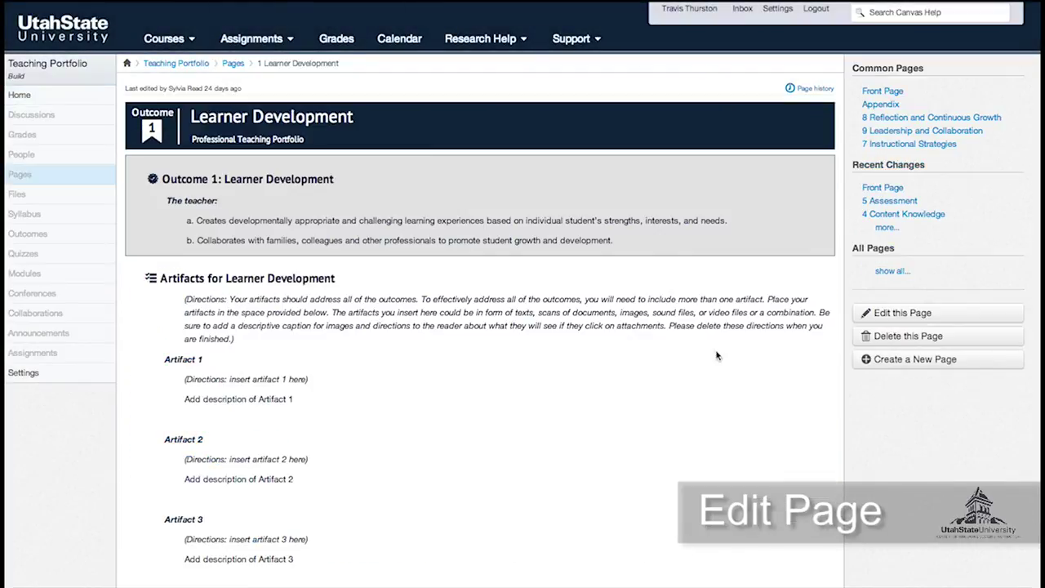
{"action": "left_click", "coordinate": [902, 314]}
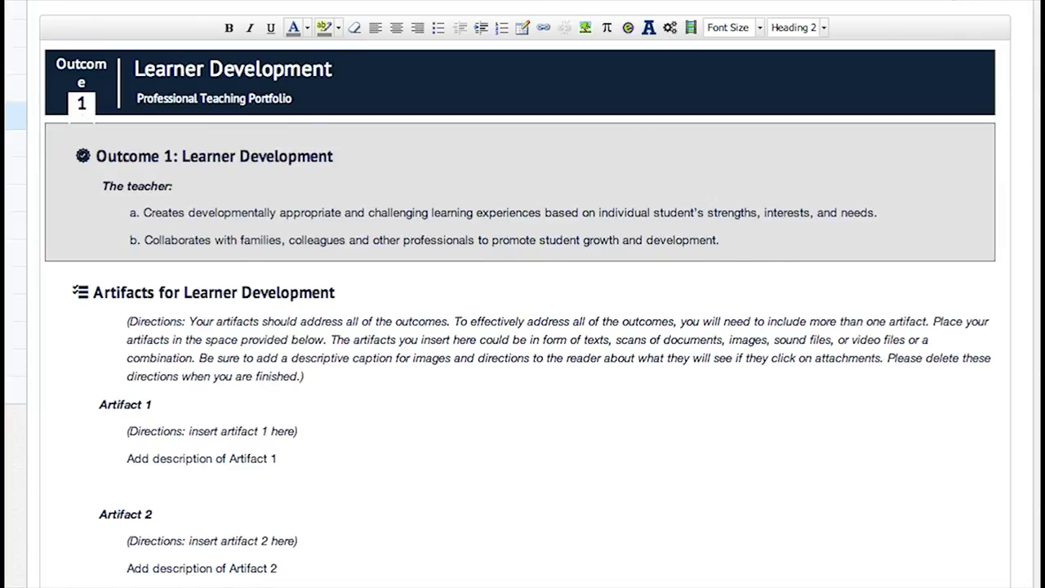
{"action": "left_click_drag", "start_coordinate": [288, 458], "coordinate": [128, 454]}
{"action": "left_click", "coordinate": [230, 28]}
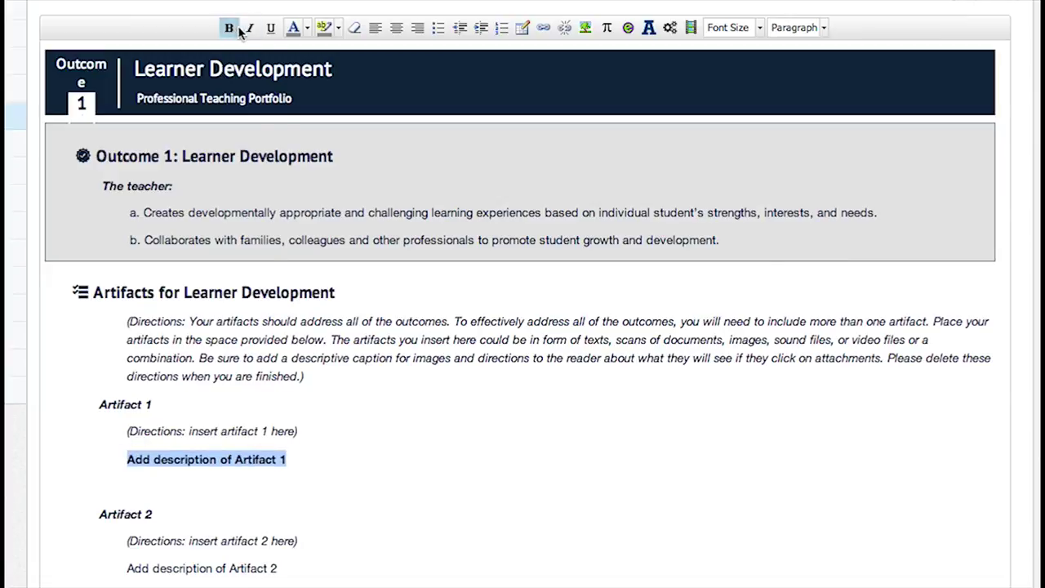
{"action": "left_click", "coordinate": [251, 29]}
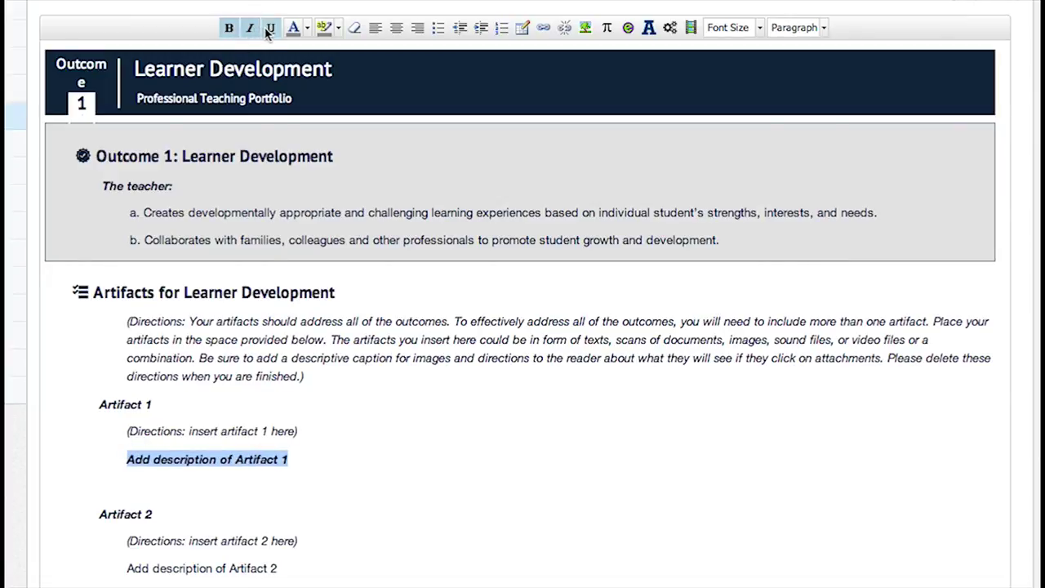
{"action": "left_click", "coordinate": [270, 29]}
{"action": "left_click", "coordinate": [271, 29]}
{"action": "left_click", "coordinate": [251, 30]}
{"action": "left_click", "coordinate": [229, 28]}
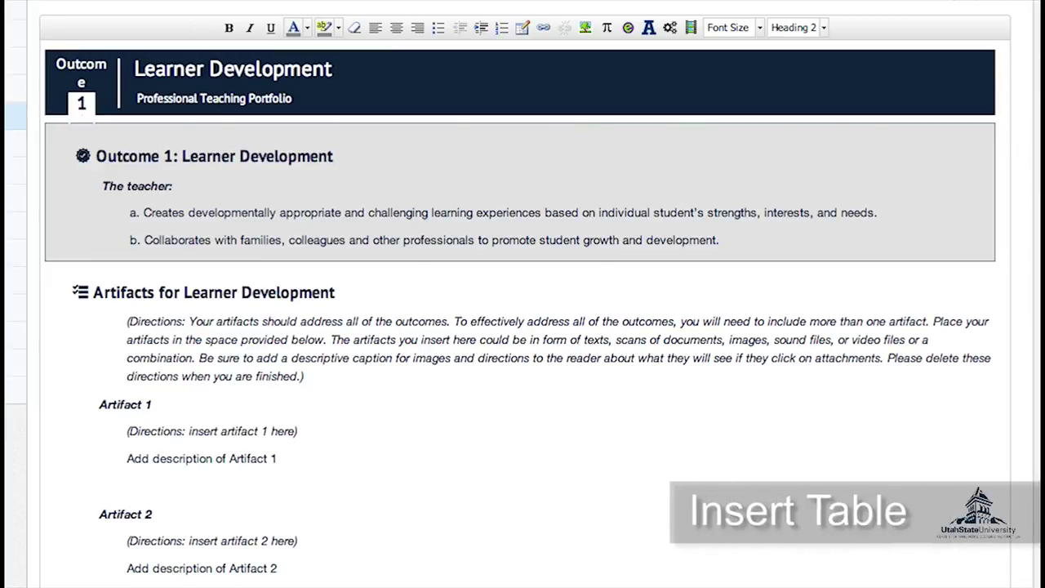
Select the Artifact 1 directions text and insert a 1-column, 2-row table in its place.
{"action": "left_click_drag", "start_coordinate": [310, 432], "coordinate": [118, 430]}
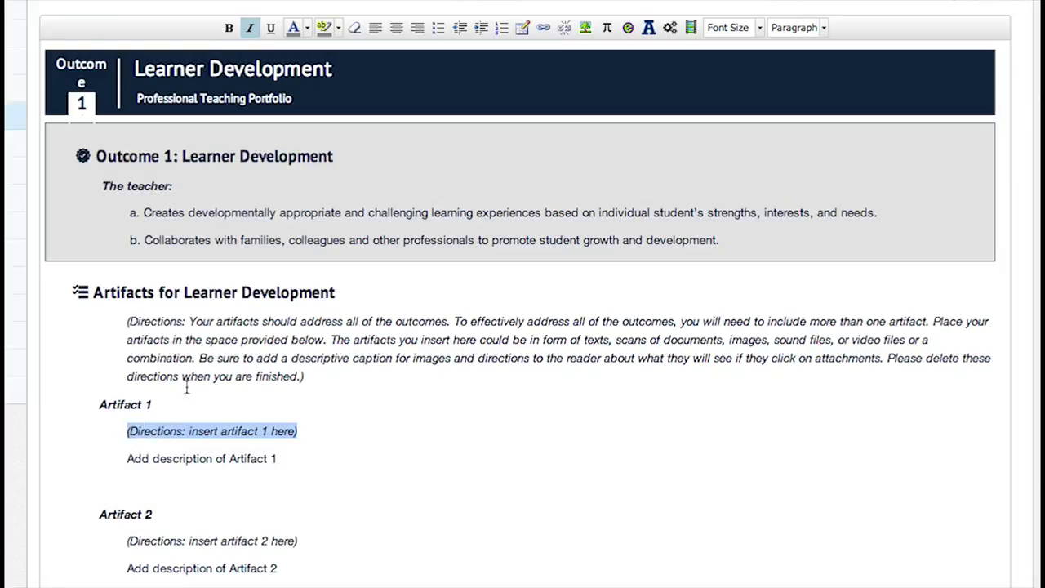
{"action": "left_click", "coordinate": [523, 28]}
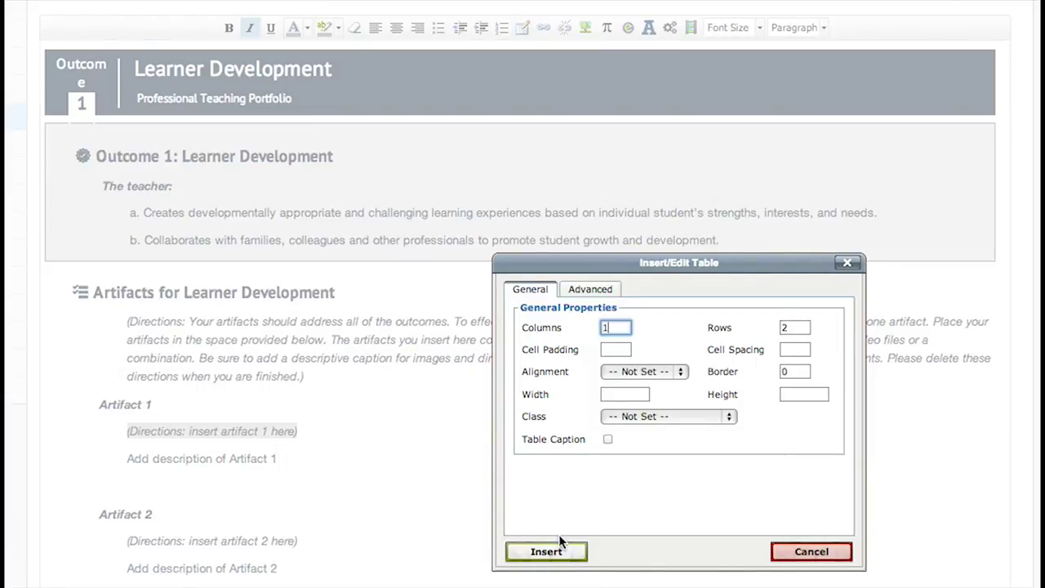
{"action": "left_click", "coordinate": [560, 552]}
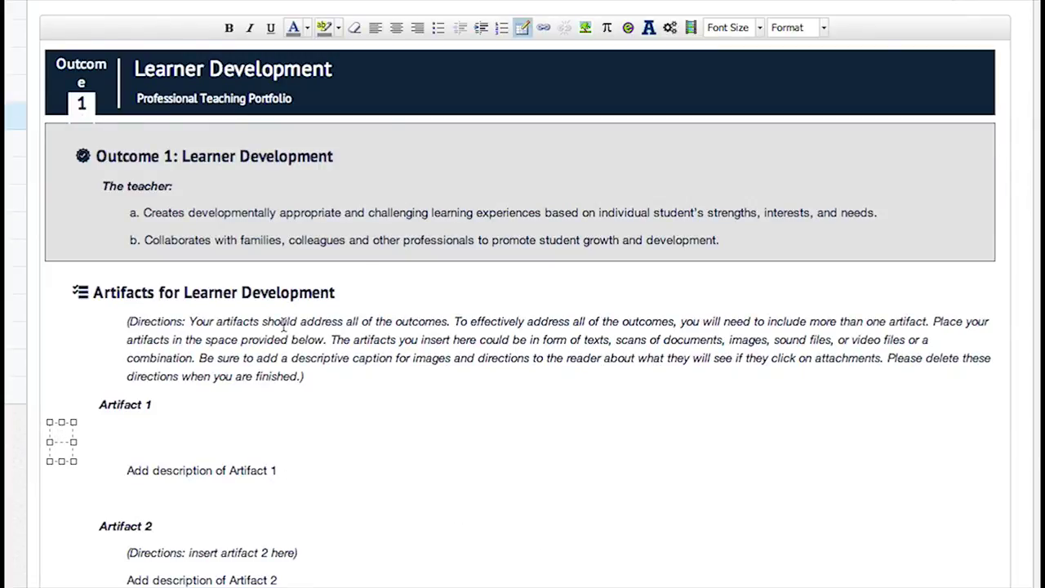
Search Flickr Creative Commons for 'classroom' and insert a photo into the Artifact 1 table.
{"action": "left_click", "coordinate": [587, 29]}
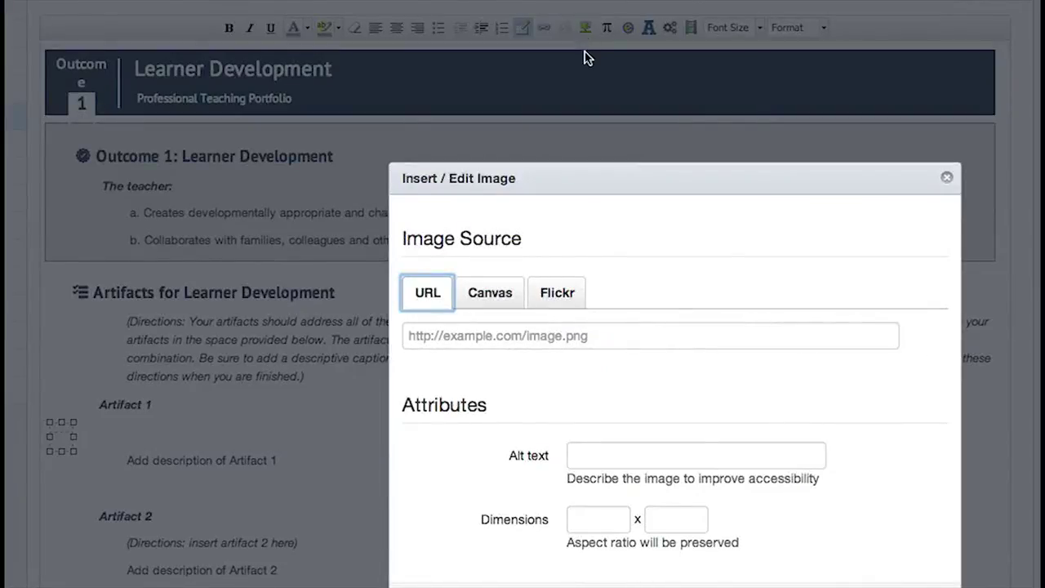
{"action": "left_click", "coordinate": [551, 291]}
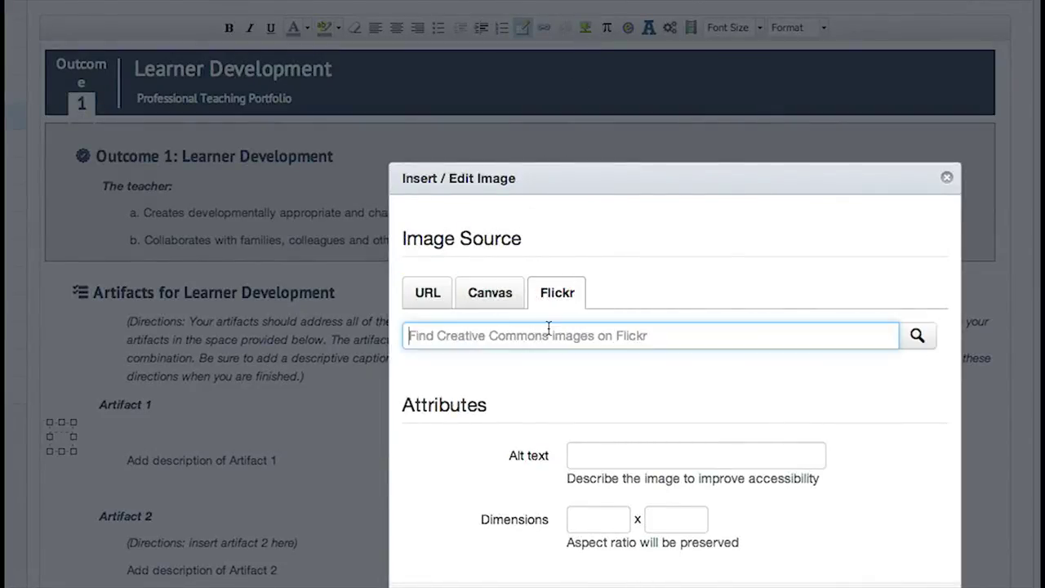
{"action": "type", "text": "classroom"}
{"action": "key", "text": "Return"}
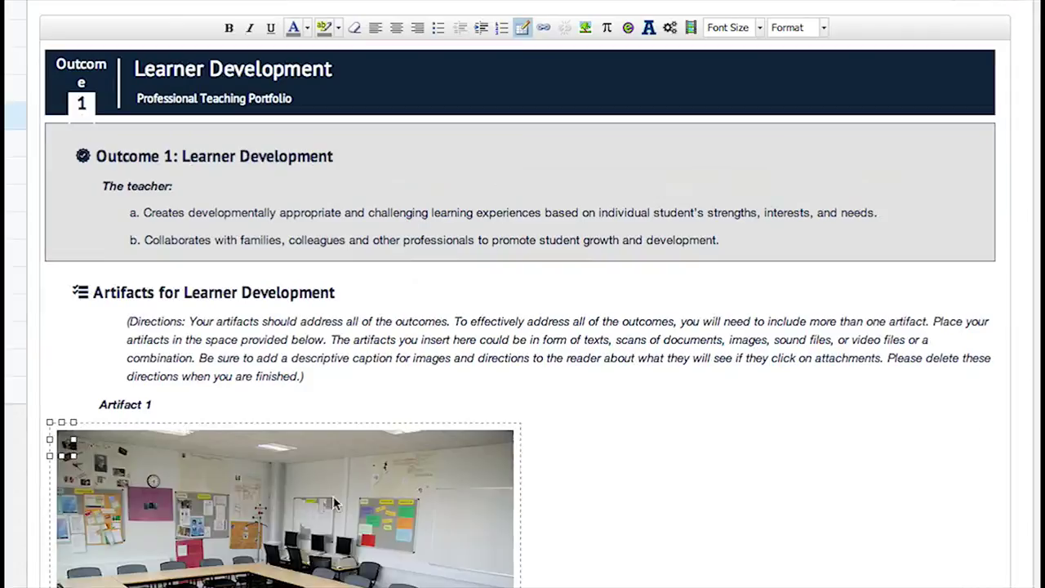
{"action": "scroll", "coordinate": [550, 443], "scroll_direction": "down", "scroll_amount": 5}
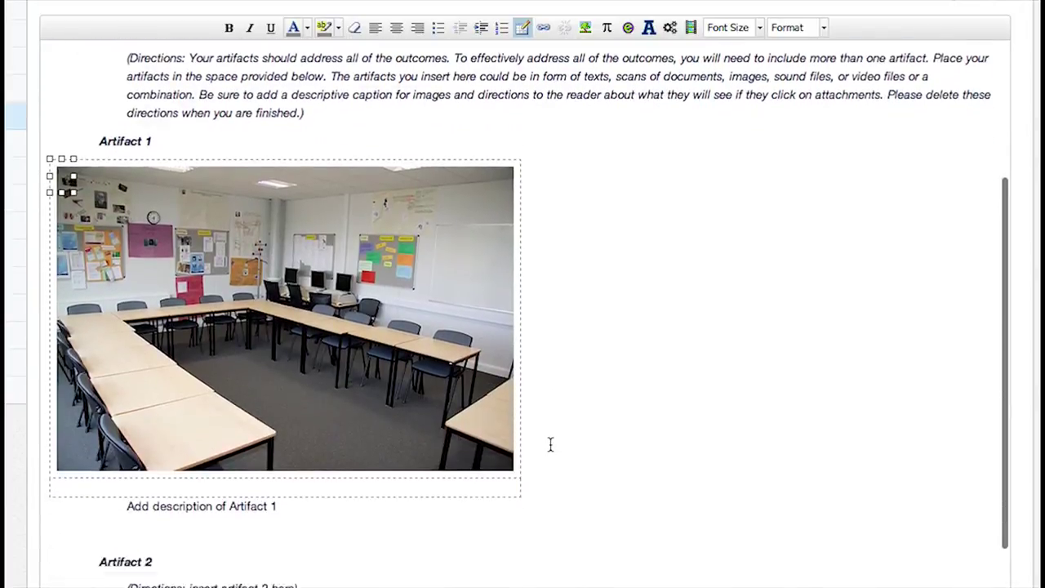
{"action": "scroll", "coordinate": [550, 443], "scroll_direction": "down", "scroll_amount": 1}
Move the Artifact 1 description into the image caption and append '. This is where I teach....'.
{"action": "left_click_drag", "start_coordinate": [278, 481], "coordinate": [126, 480]}
{"action": "key", "text": "ctrl+x"}
{"action": "left_click", "coordinate": [128, 466]}
{"action": "key", "text": "ctrl+v"}
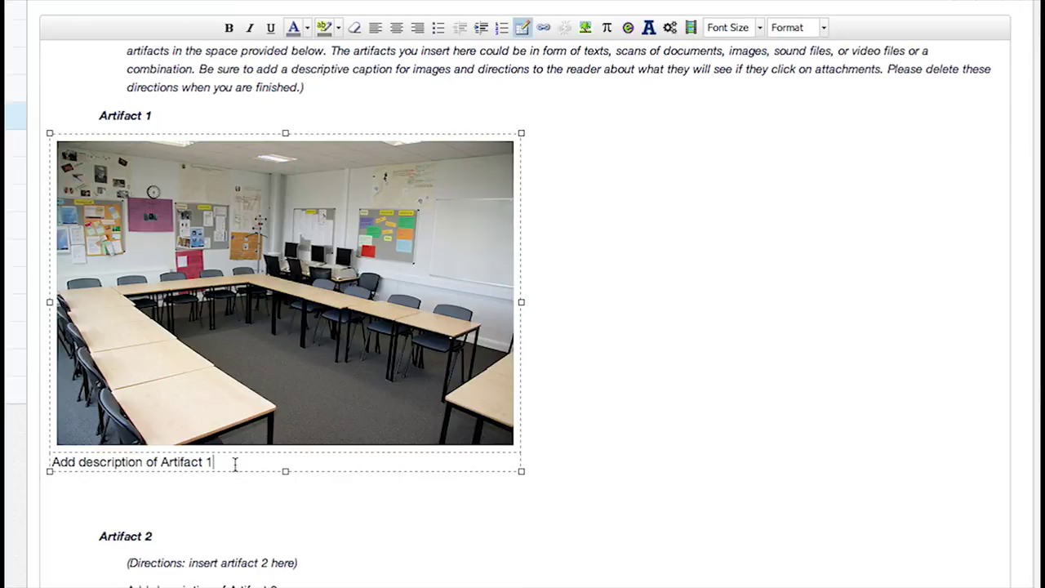
{"action": "type", "text": ". This is wher"}
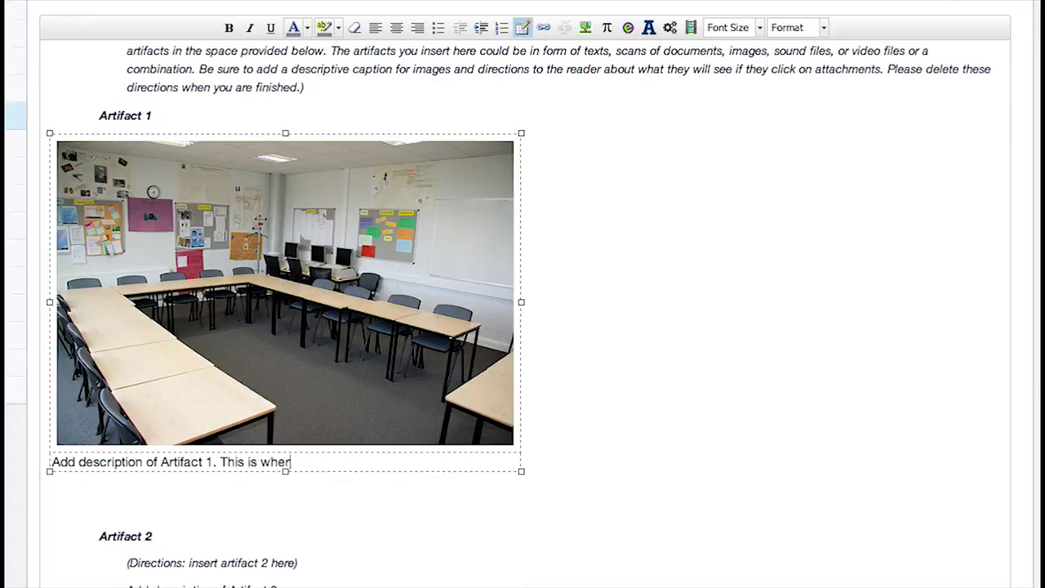
{"action": "type", "text": "e I teach...."}
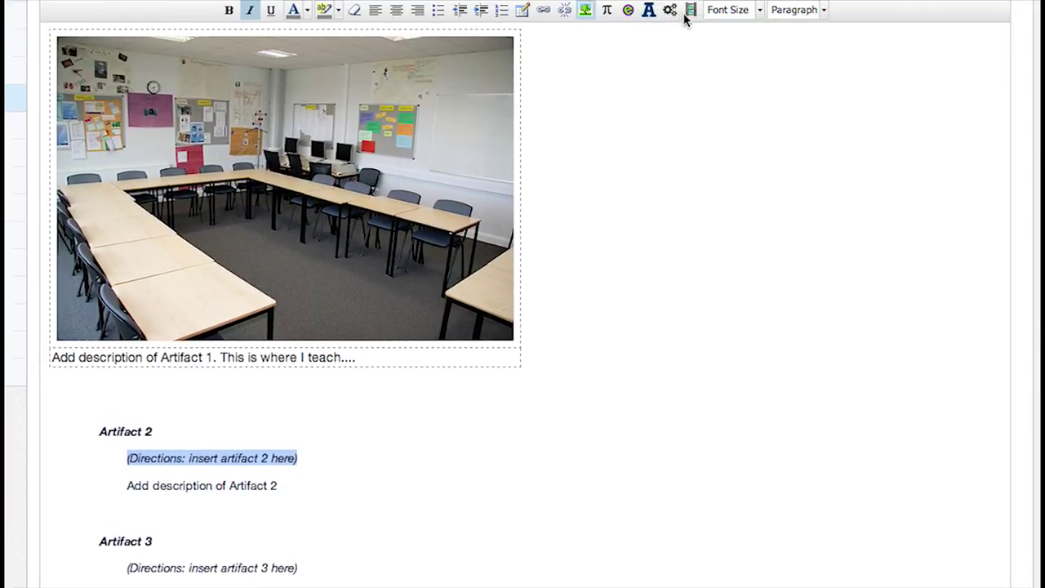
Record a 5-second webcam clip for Artifact 2, then choose to upload a video file instead.
{"action": "left_click", "coordinate": [694, 13]}
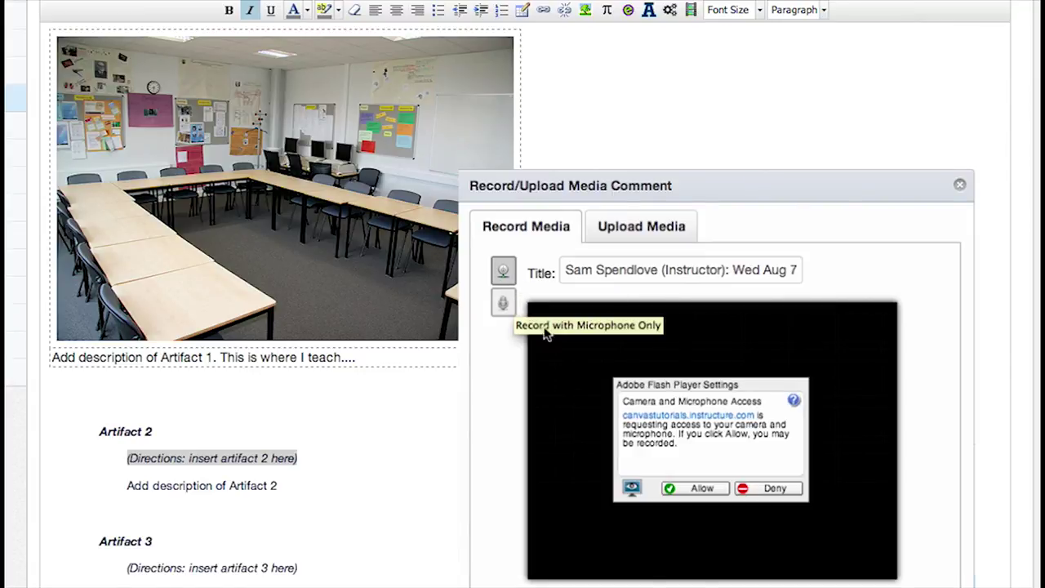
{"action": "left_click", "coordinate": [682, 488]}
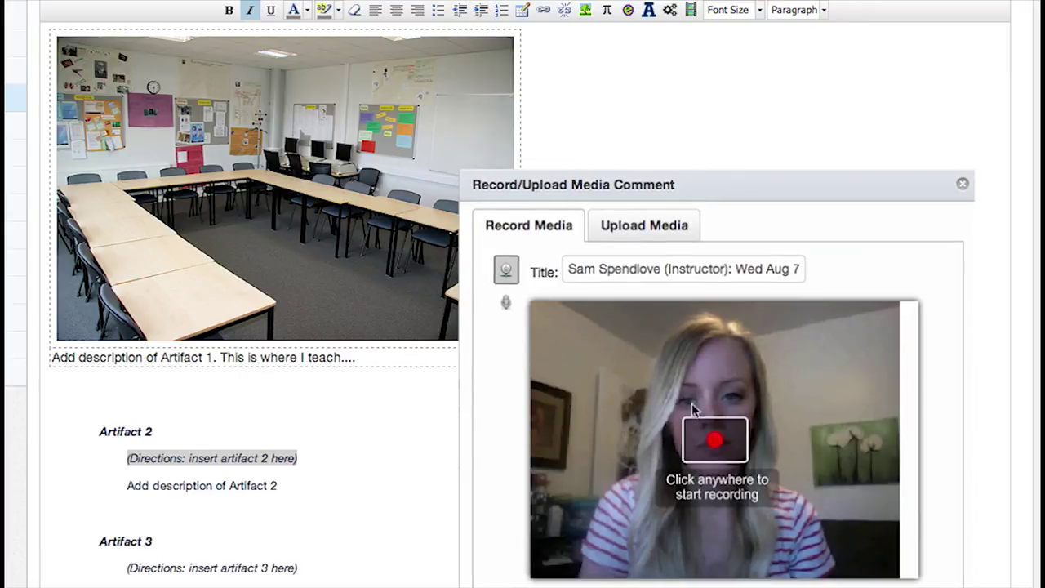
{"action": "left_click", "coordinate": [732, 439]}
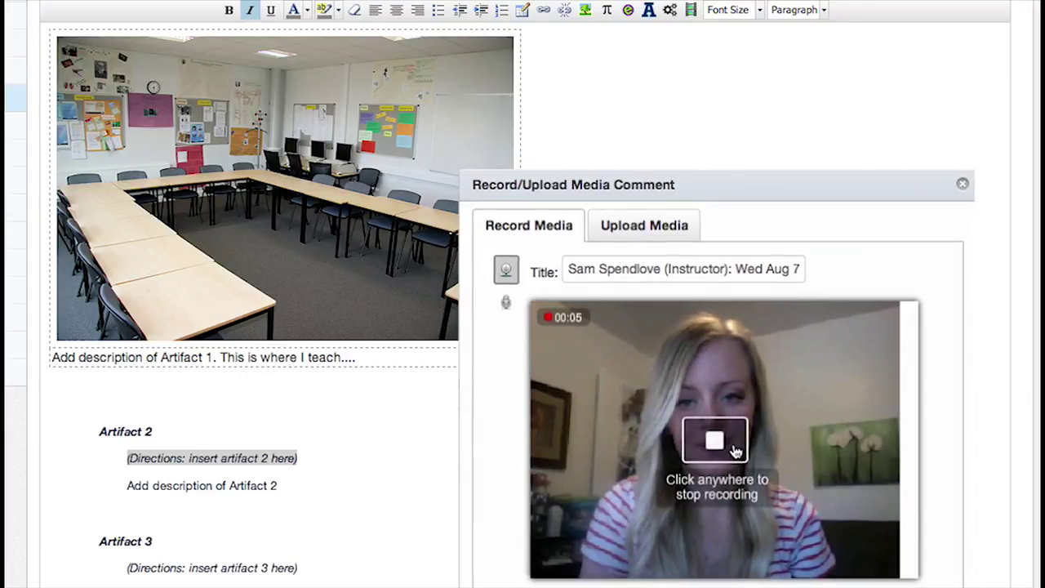
{"action": "left_click", "coordinate": [734, 450]}
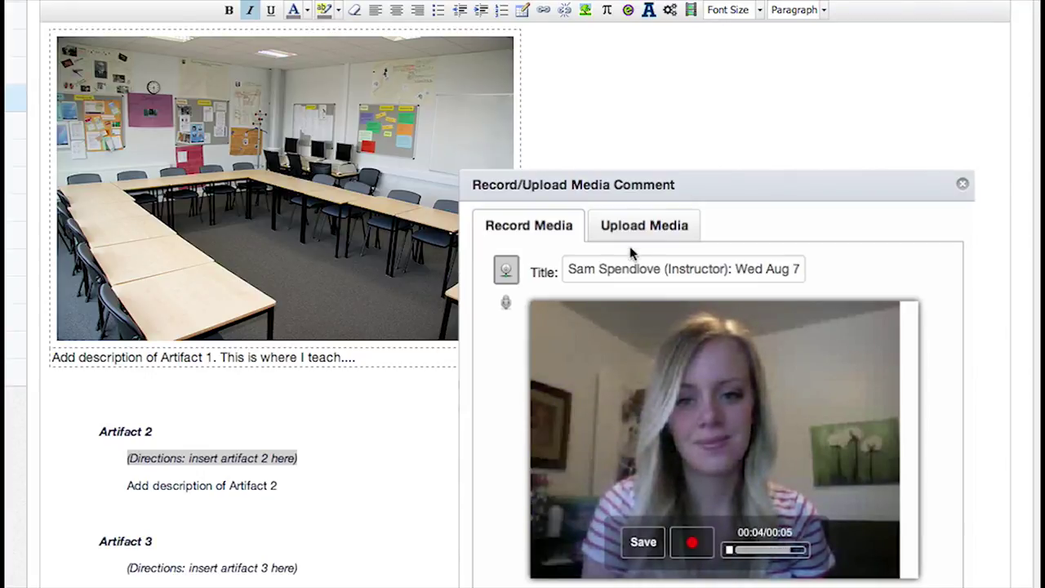
{"action": "left_click", "coordinate": [645, 227]}
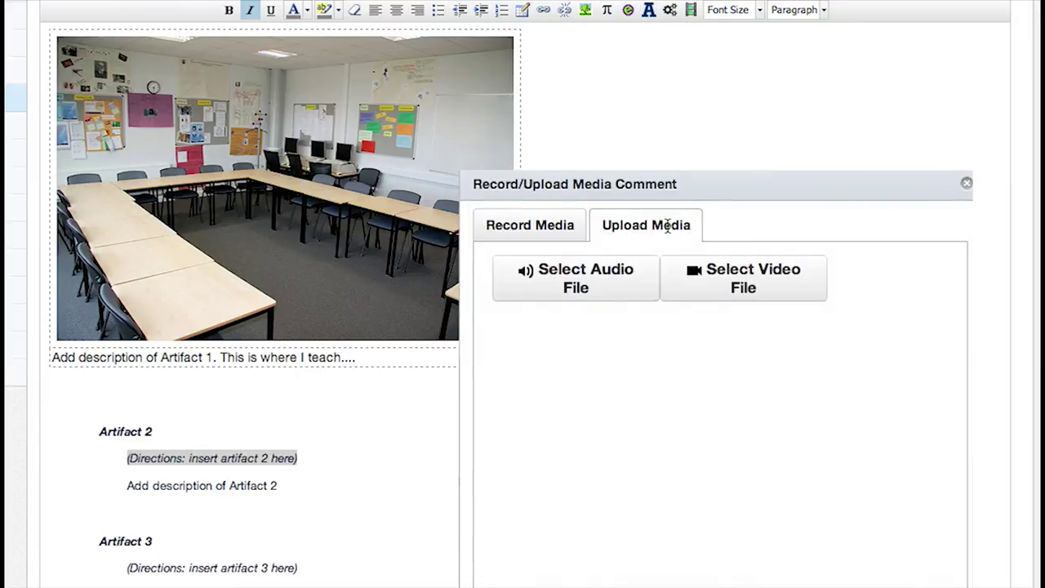
{"action": "left_click", "coordinate": [753, 291]}
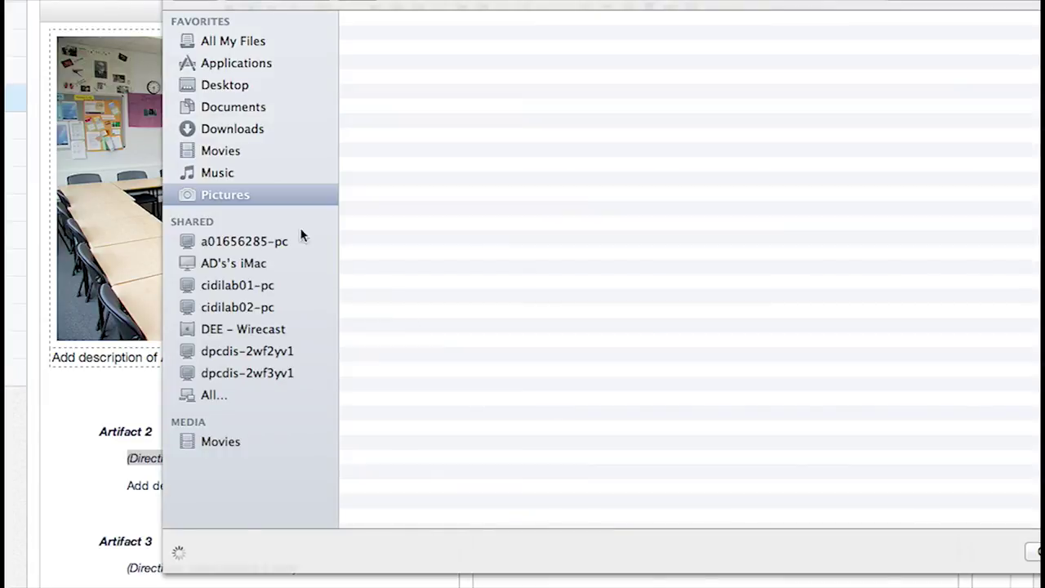
Choose the 113 Rich Content Editor mp4 from Documents > Teacher Portfolio.
{"action": "left_click", "coordinate": [228, 108]}
{"action": "double_click", "coordinate": [410, 45]}
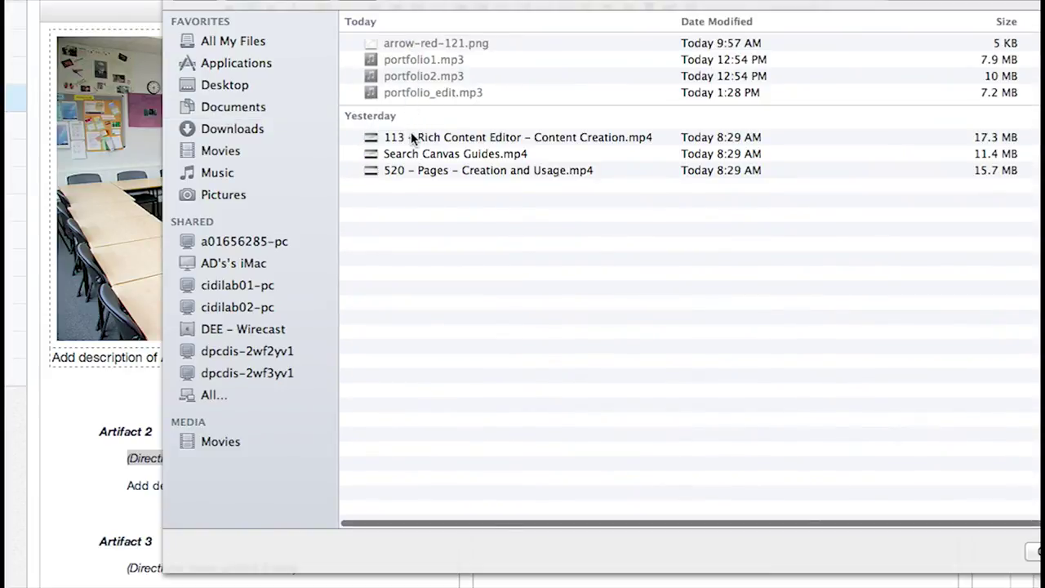
{"action": "left_click", "coordinate": [412, 137]}
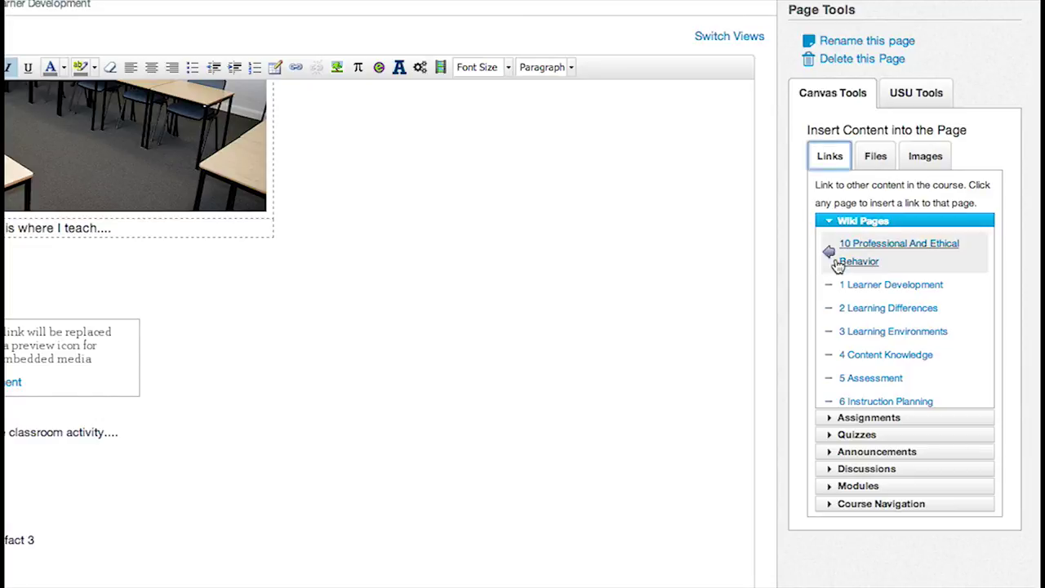
{"action": "scroll", "coordinate": [833, 270], "scroll_direction": "down", "scroll_amount": 3}
{"action": "scroll", "coordinate": [833, 269], "scroll_direction": "down", "scroll_amount": 4}
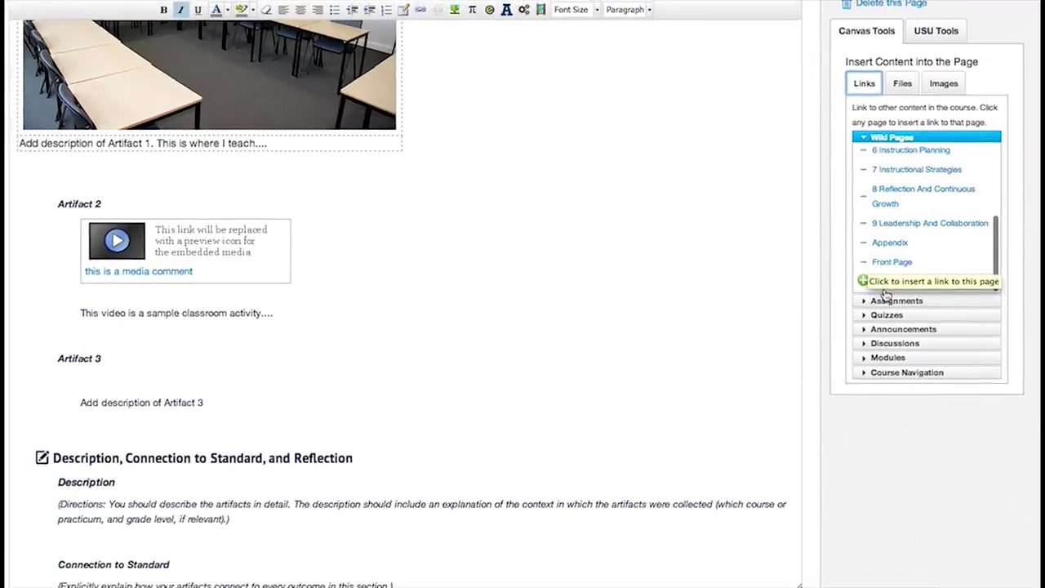
{"action": "scroll", "coordinate": [898, 245], "scroll_direction": "up", "scroll_amount": 7}
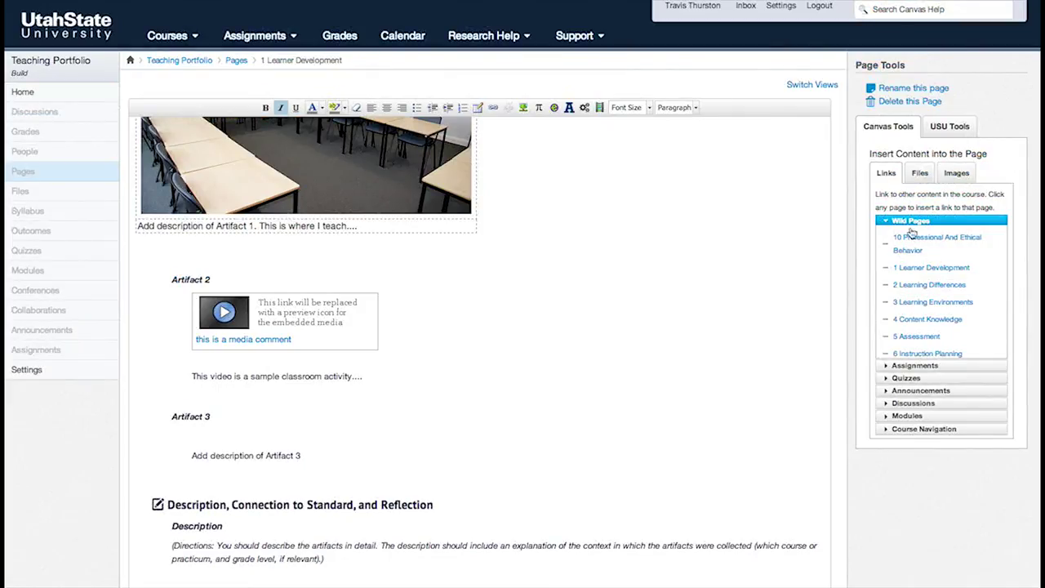
{"action": "left_click", "coordinate": [888, 173]}
{"action": "left_click_drag", "start_coordinate": [898, 239], "coordinate": [893, 255]}
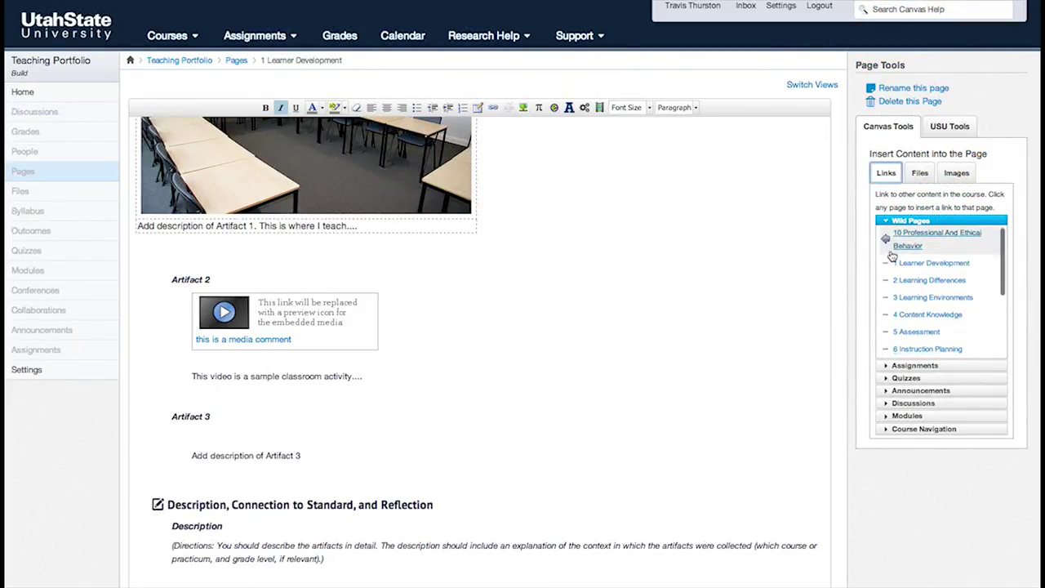
{"action": "scroll", "coordinate": [892, 255], "scroll_direction": "down", "scroll_amount": 5}
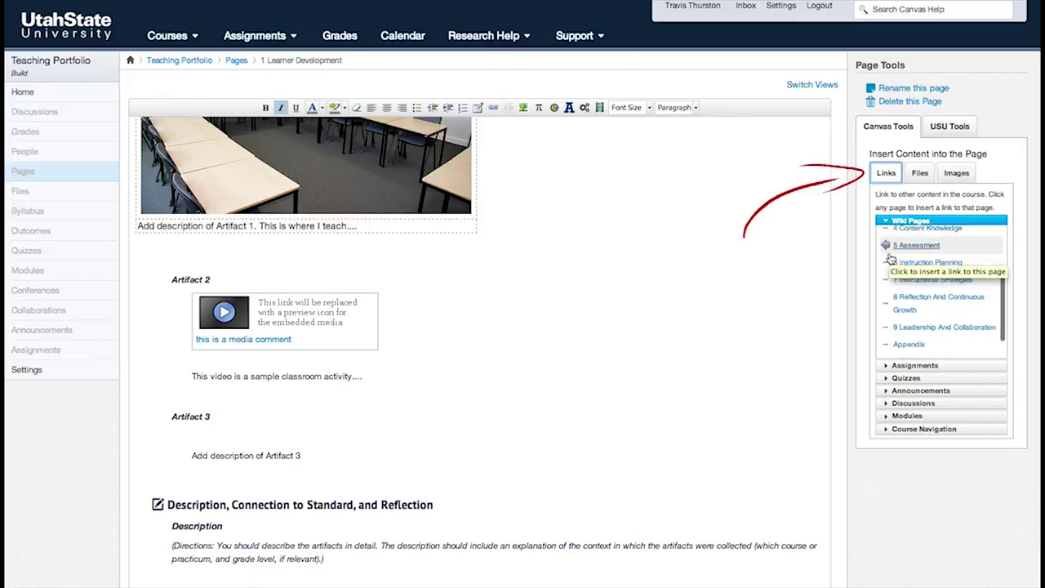
{"action": "scroll", "coordinate": [892, 262], "scroll_direction": "down", "scroll_amount": 5}
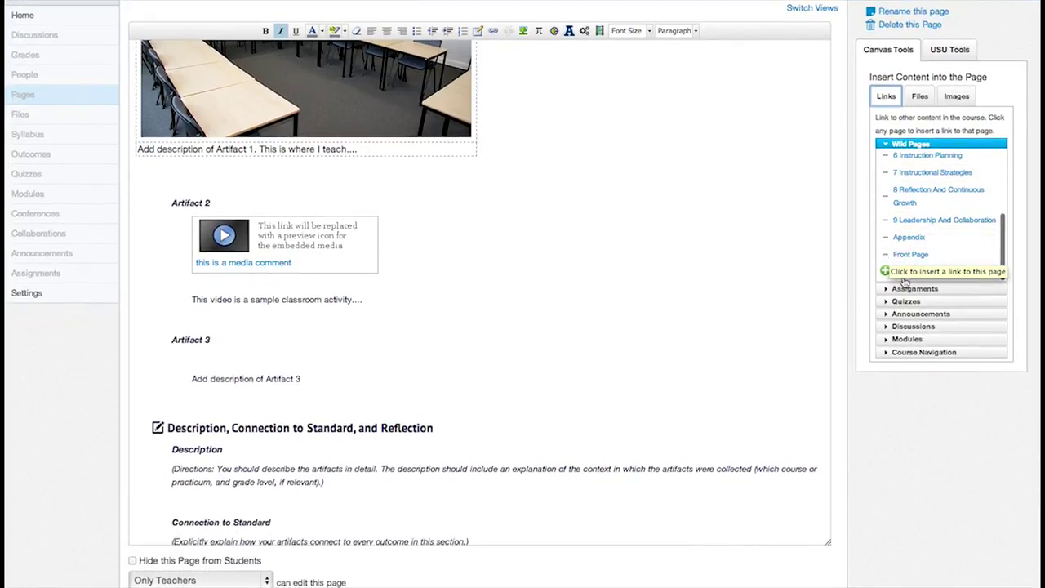
{"action": "left_click", "coordinate": [914, 222]}
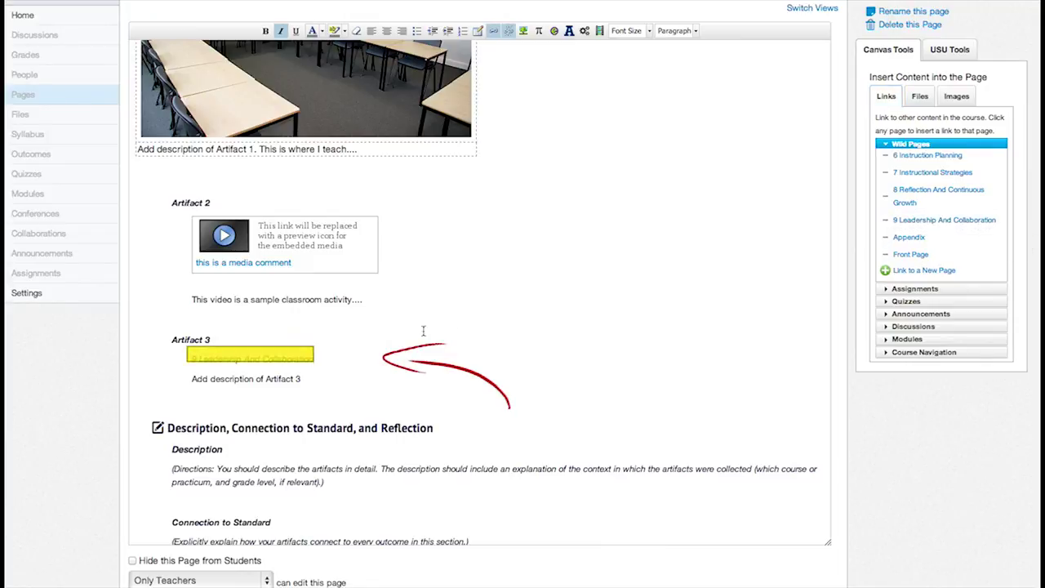
{"action": "left_click", "coordinate": [187, 357]}
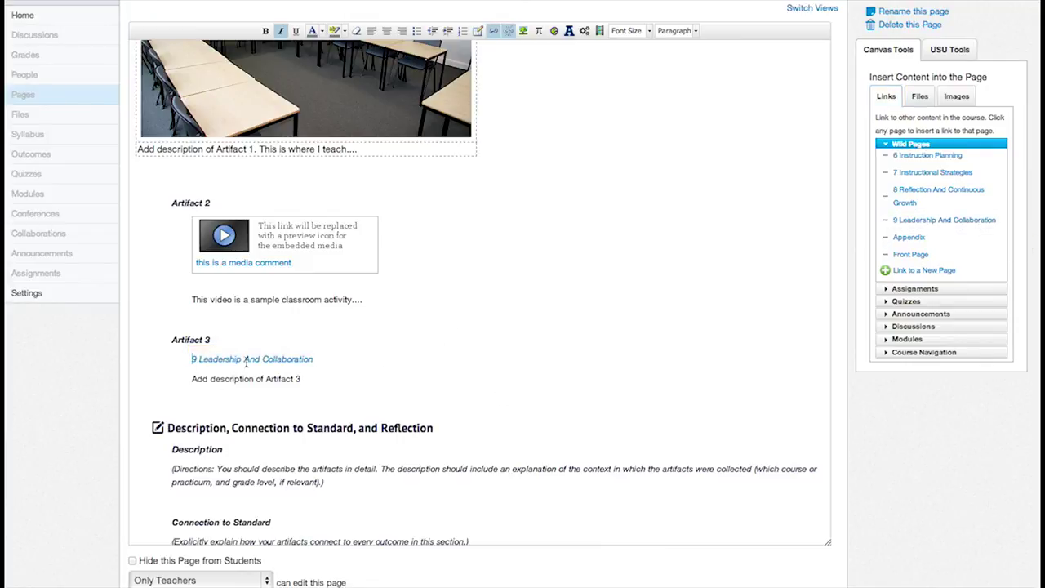
{"action": "type", "text": "This is"}
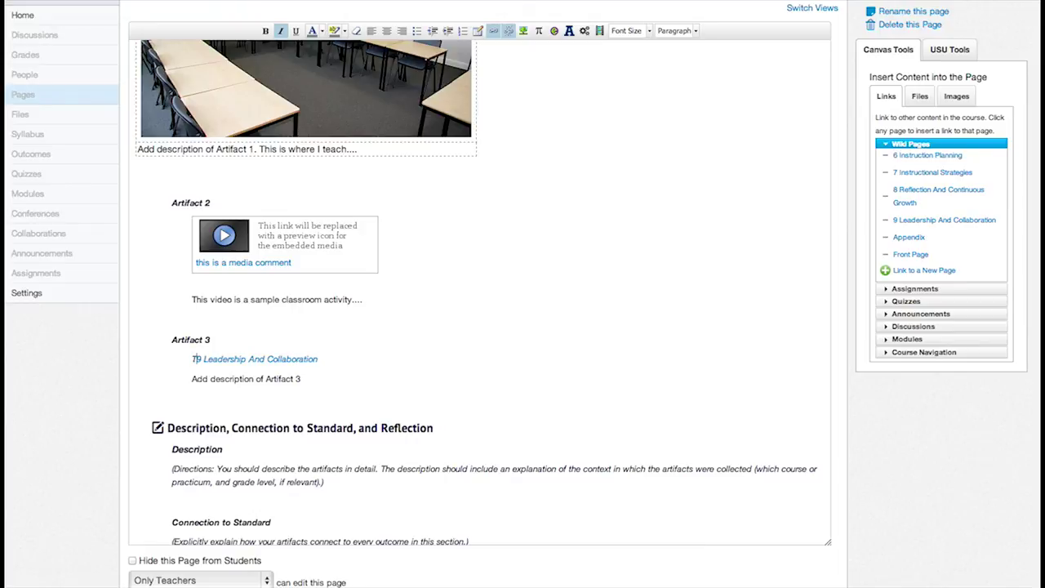
{"action": "triple_click", "coordinate": [388, 358]}
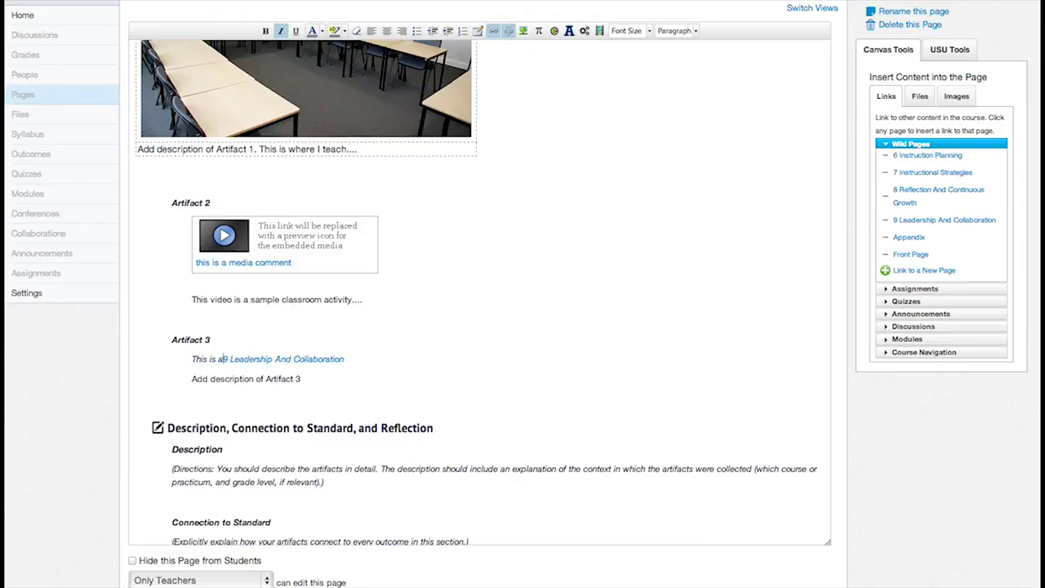
{"action": "key", "text": "BackSpace"}
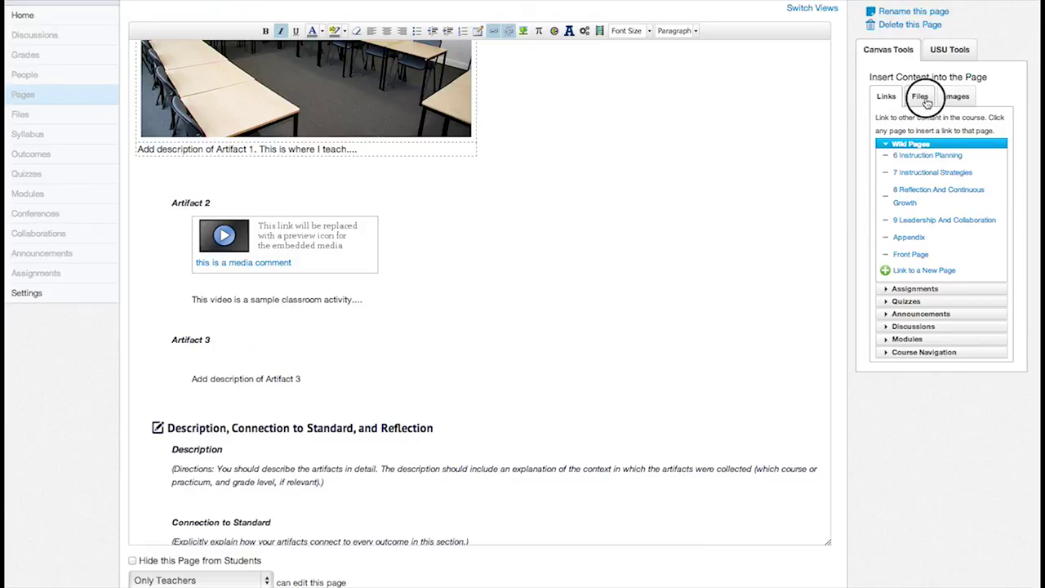
{"action": "left_click", "coordinate": [920, 100]}
Browse the course files and images in the sidebar, then save the Learner Development page.
{"action": "left_click", "coordinate": [880, 145]}
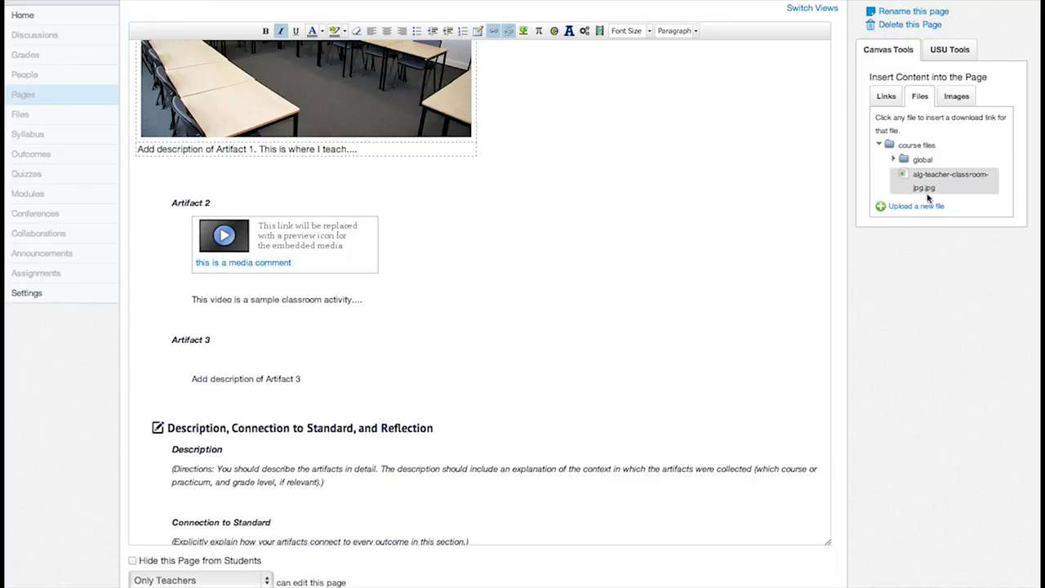
{"action": "left_click", "coordinate": [923, 208]}
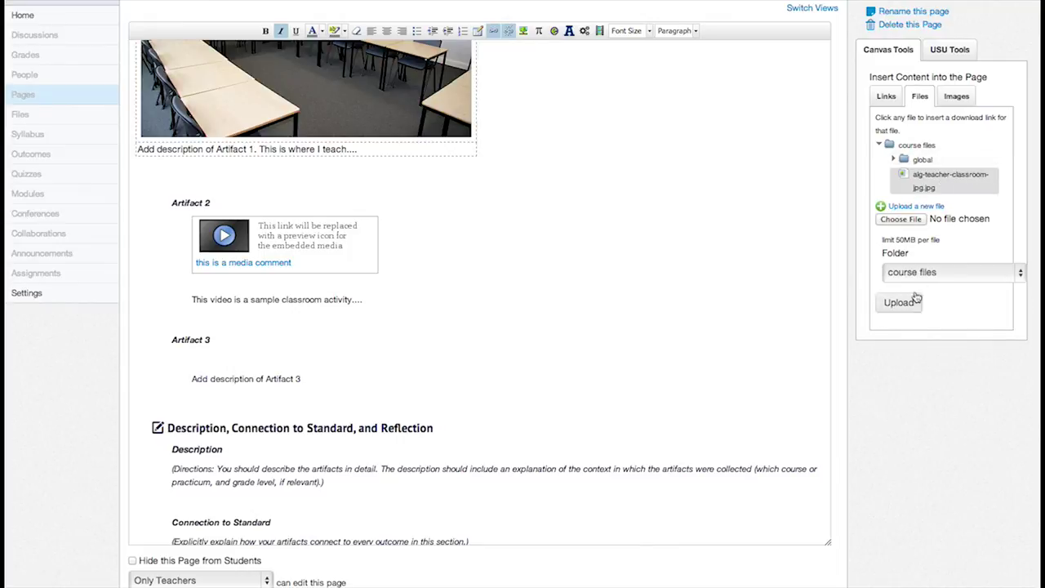
{"action": "left_click", "coordinate": [957, 100]}
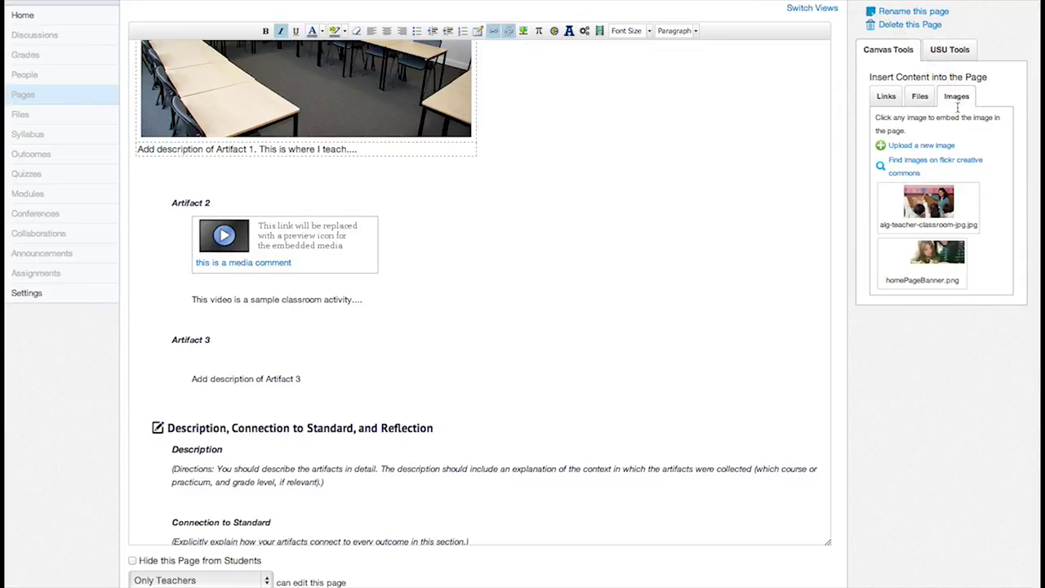
{"action": "scroll", "coordinate": [870, 425], "scroll_direction": "down", "scroll_amount": 2}
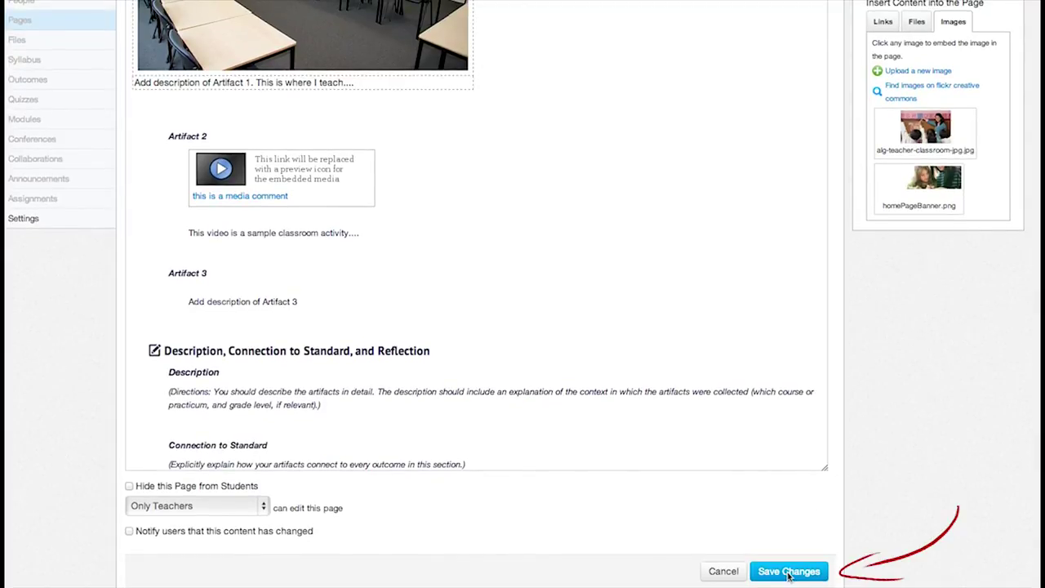
{"action": "left_click", "coordinate": [788, 572]}
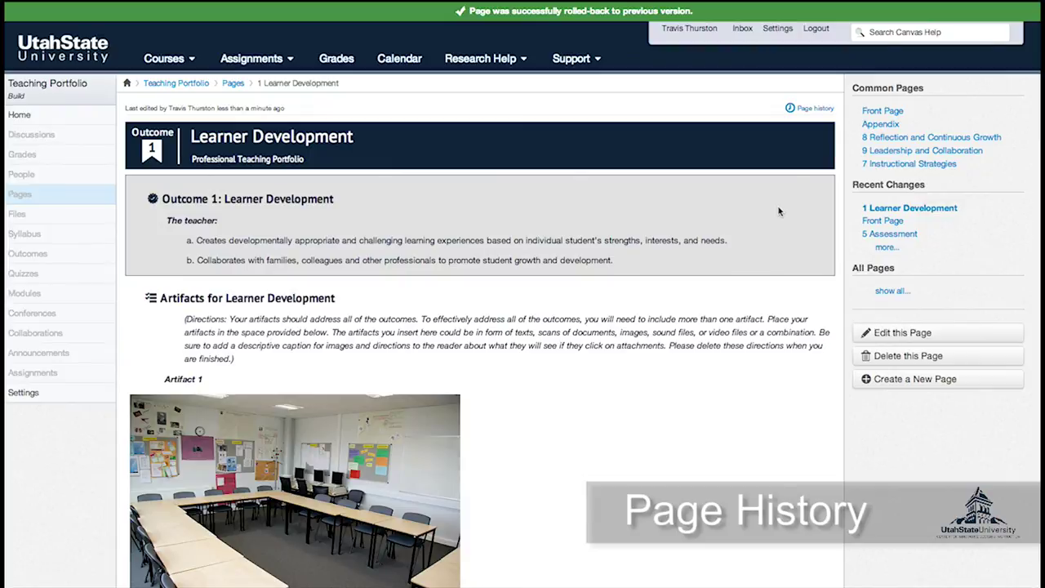
Roll the Learner Development page back to its Nov 19 at 3:14pm revision.
{"action": "left_click", "coordinate": [814, 110]}
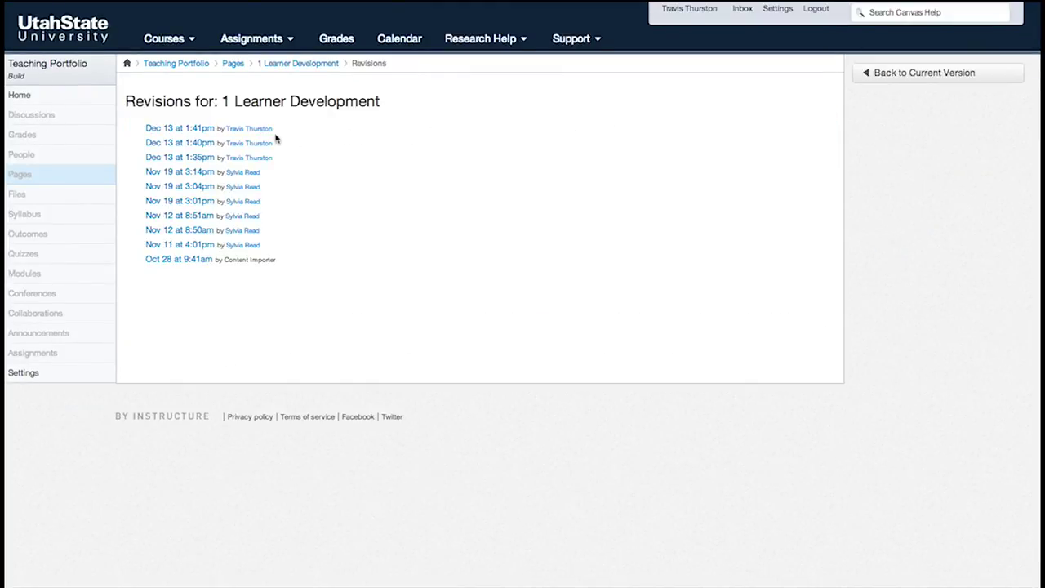
{"action": "left_click", "coordinate": [179, 173]}
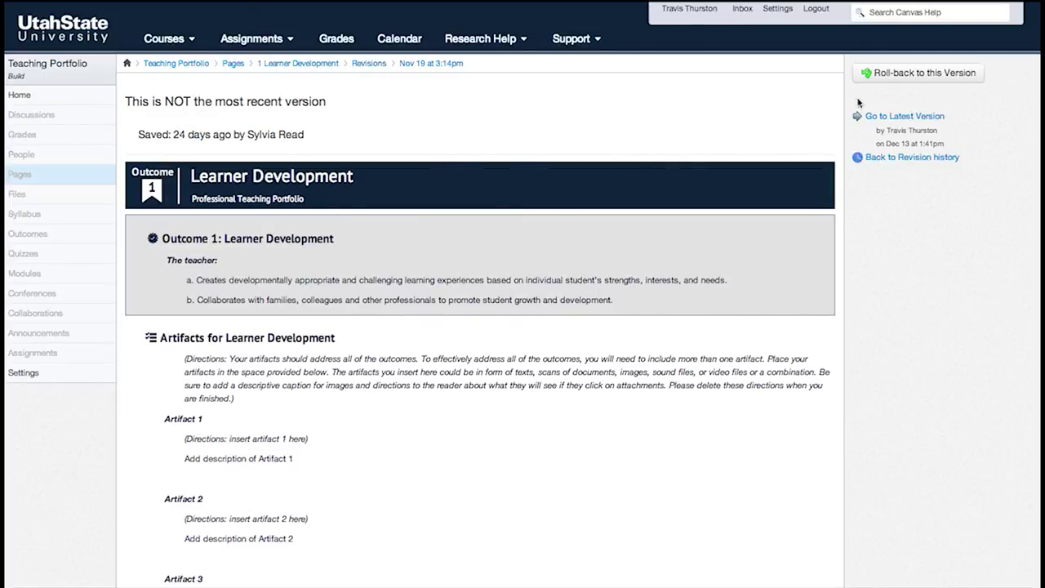
{"action": "left_click", "coordinate": [908, 75]}
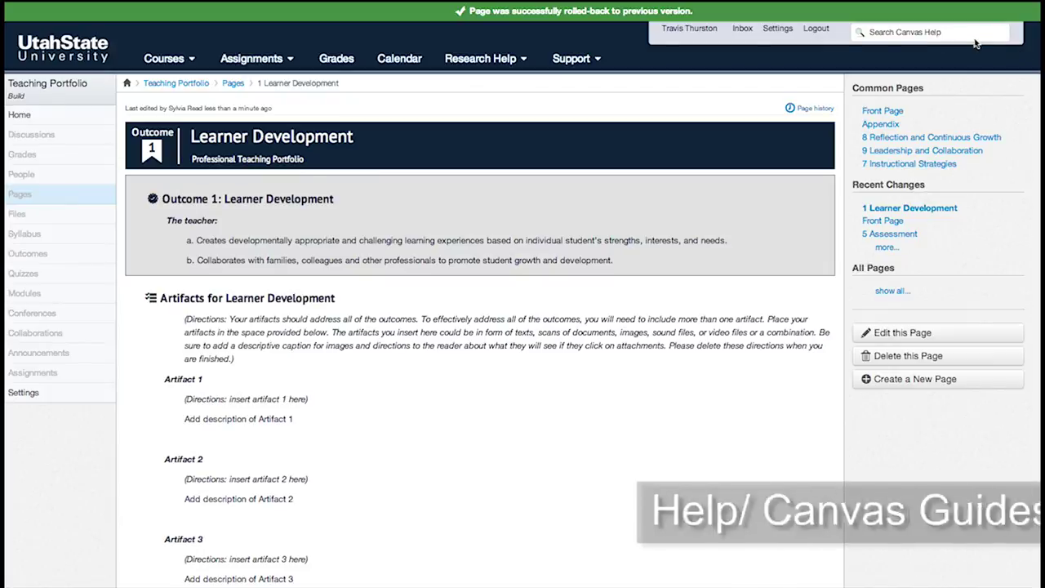
Search the Canvas help for "add file" to reach guides.instructure.com.
{"action": "left_click", "coordinate": [921, 32]}
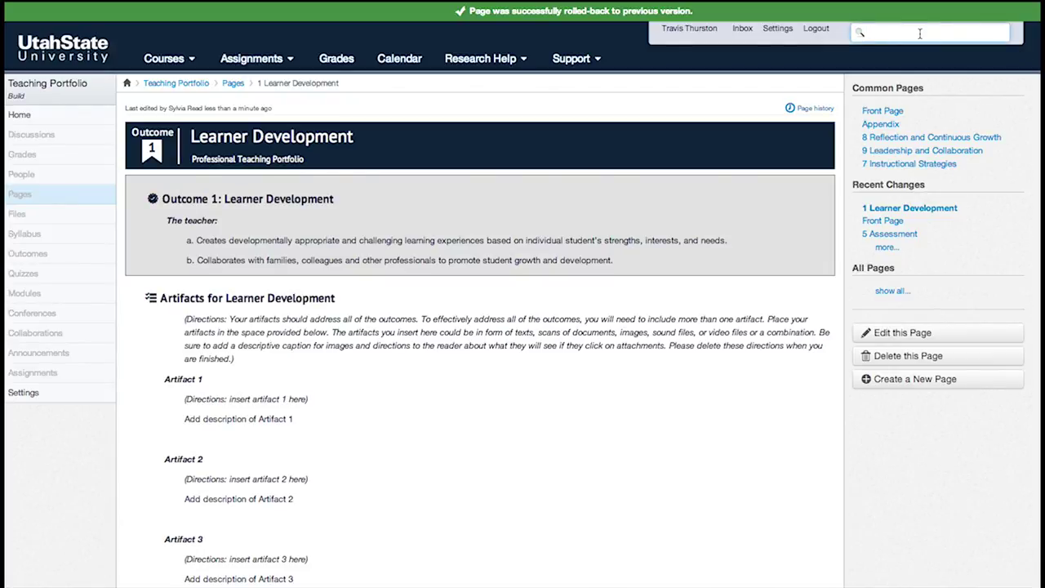
{"action": "type", "text": "ad"}
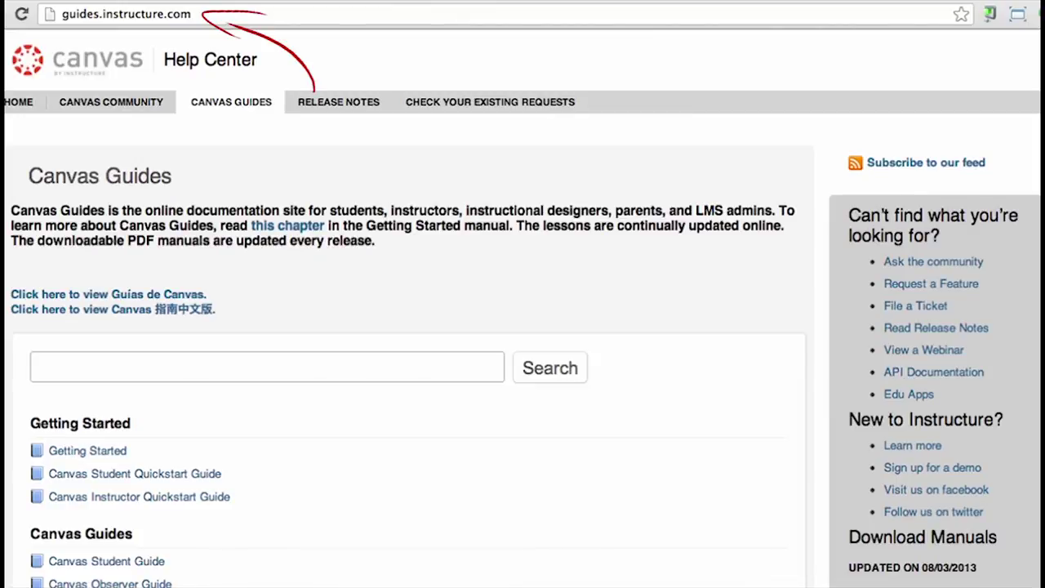
Open the Canvas Instructor Guide and show its Assignments chapter articles.
{"action": "scroll", "coordinate": [522, 326], "scroll_direction": "down", "scroll_amount": 8}
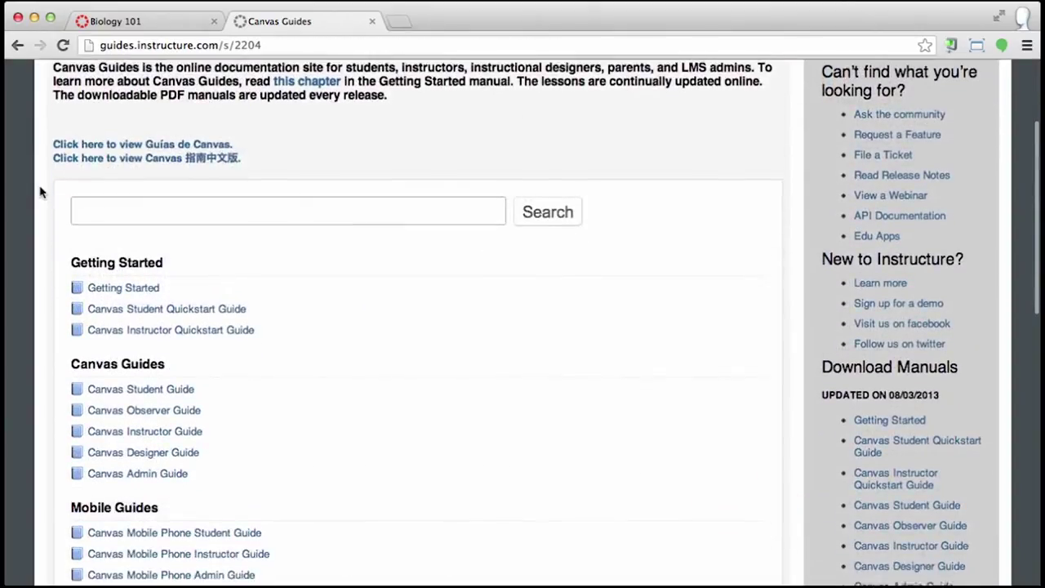
{"action": "scroll", "coordinate": [41, 192], "scroll_direction": "down", "scroll_amount": 2}
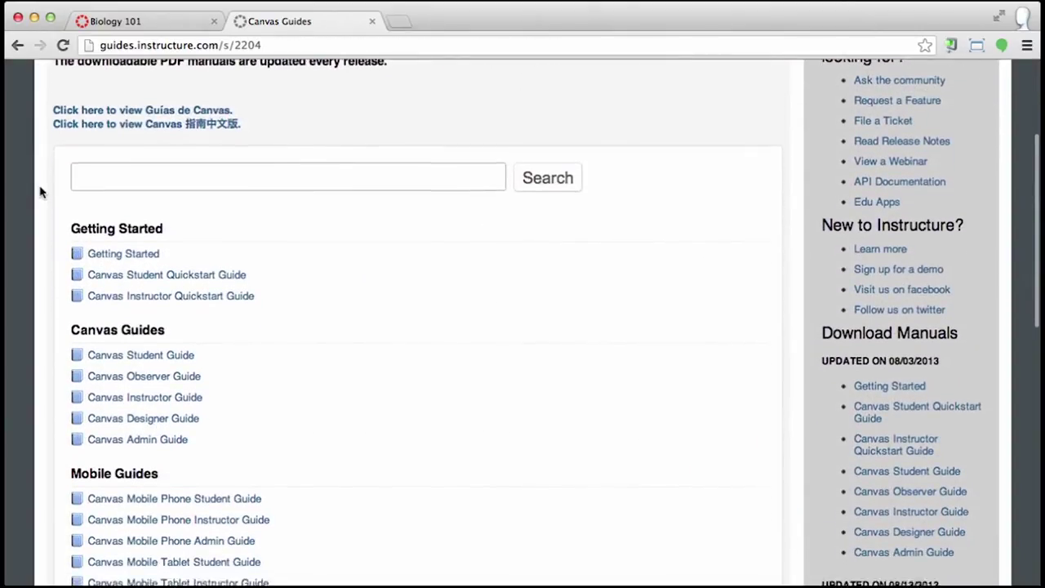
{"action": "scroll", "coordinate": [40, 192], "scroll_direction": "down", "scroll_amount": 1}
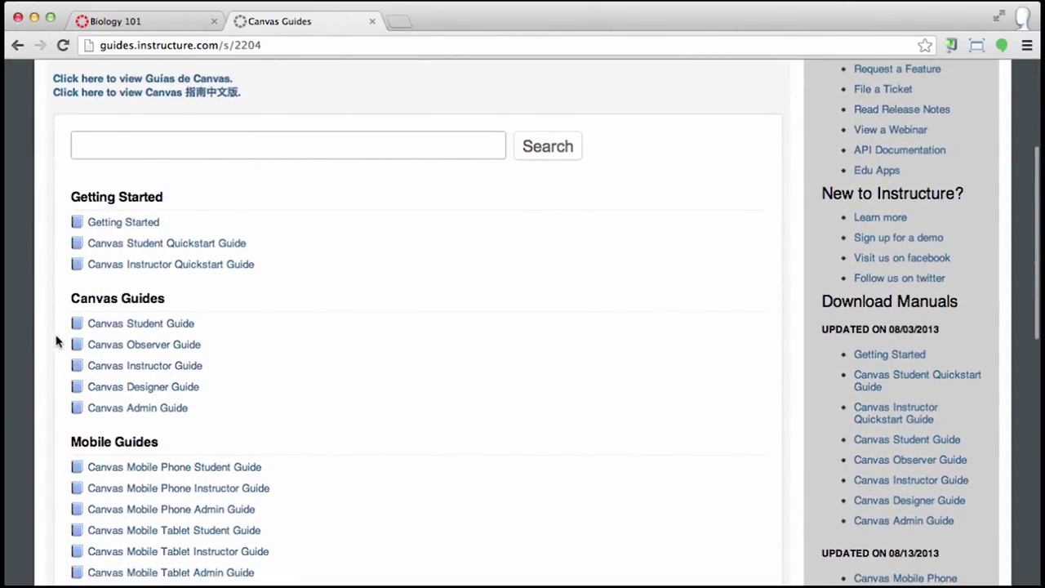
{"action": "left_click", "coordinate": [84, 366]}
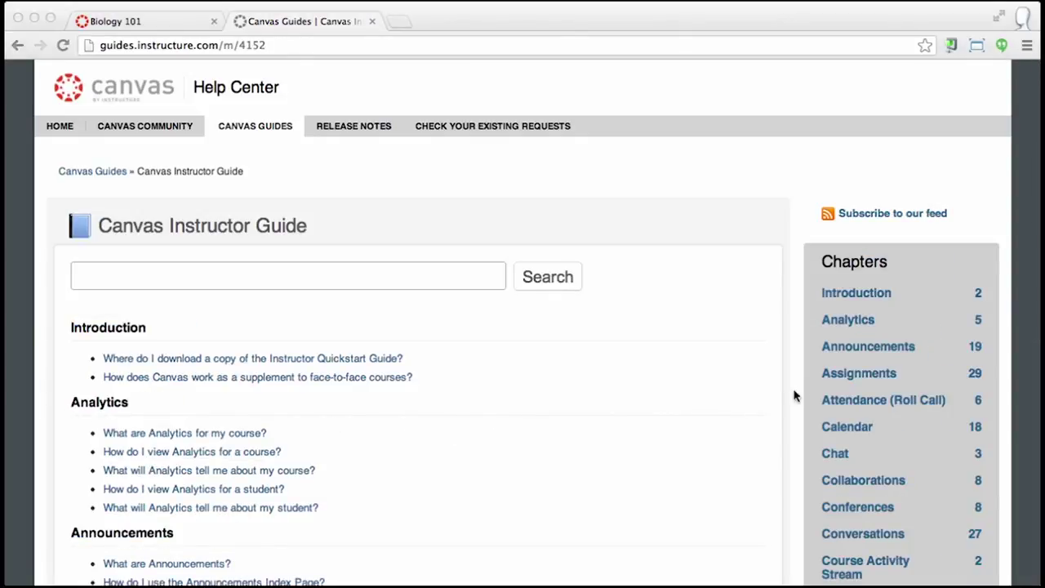
{"action": "left_click", "coordinate": [825, 381]}
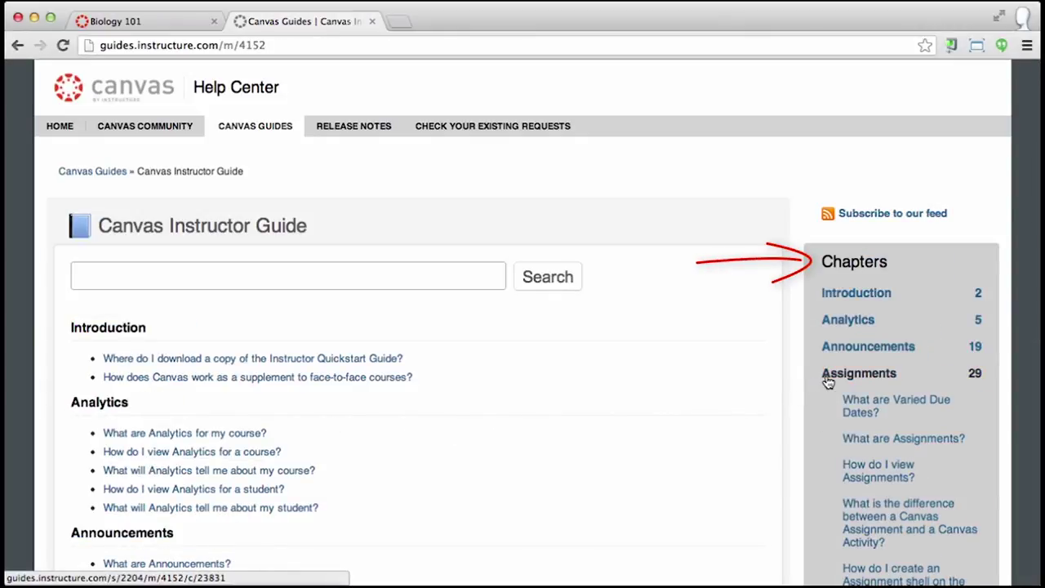